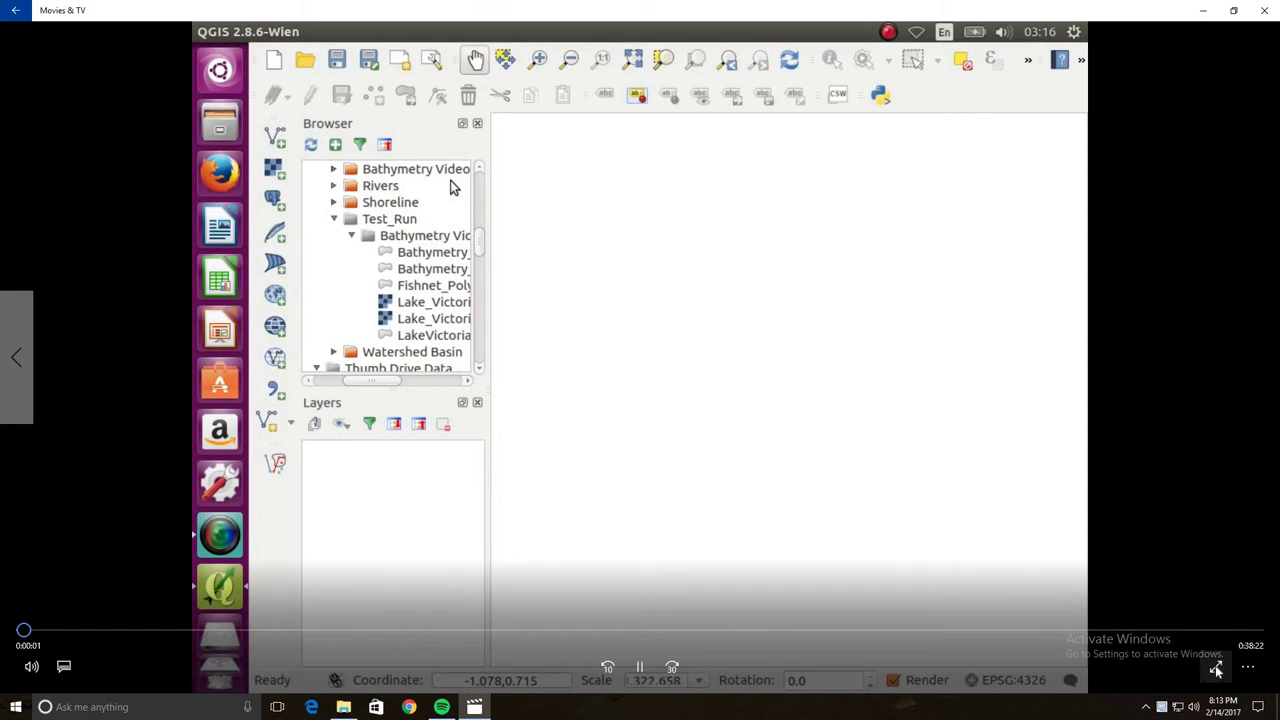
# Step: Add Lake_Victoria1.tif and Lake_Victoria2.tif from Test_Run > Bathymetry Video to the layers
pyautogui.click(1213, 668)
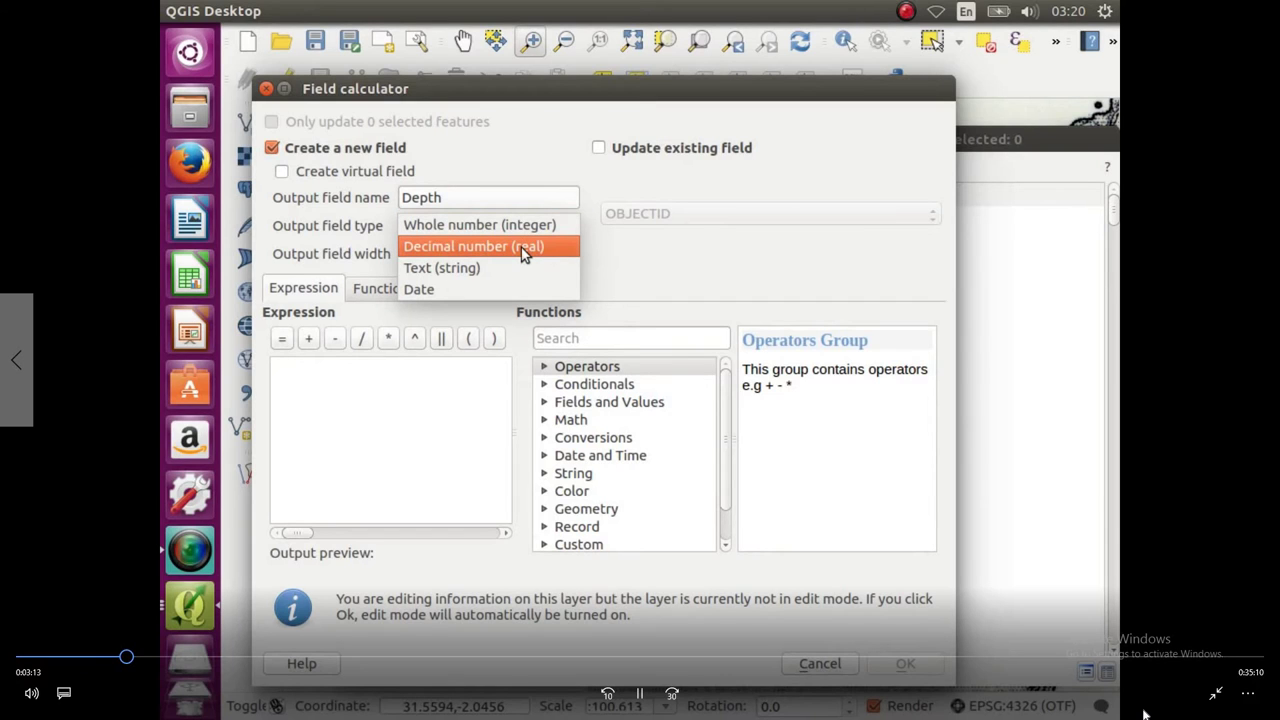
# Step: Create the decimal Depth field on Bathymetry_Points_Two with the expression "Z"
pyautogui.click(544, 403)
pyautogui.click(577, 491)
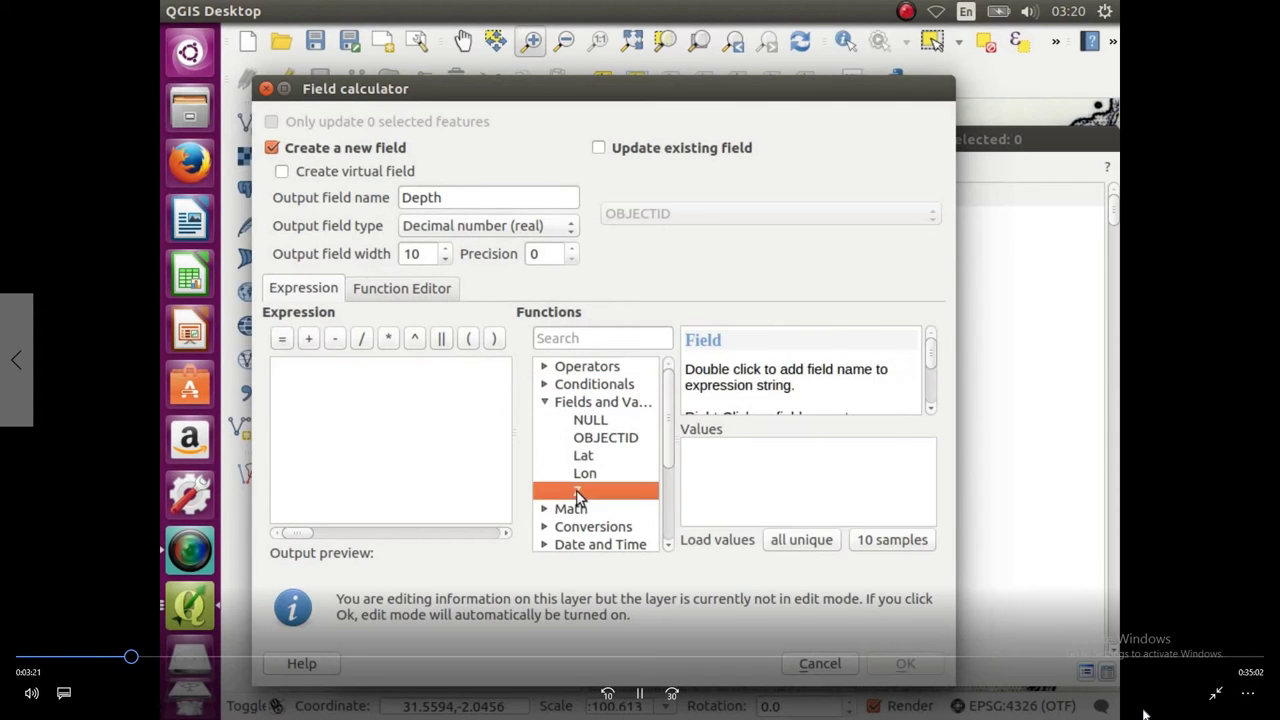
pyautogui.doubleClick(576, 490)
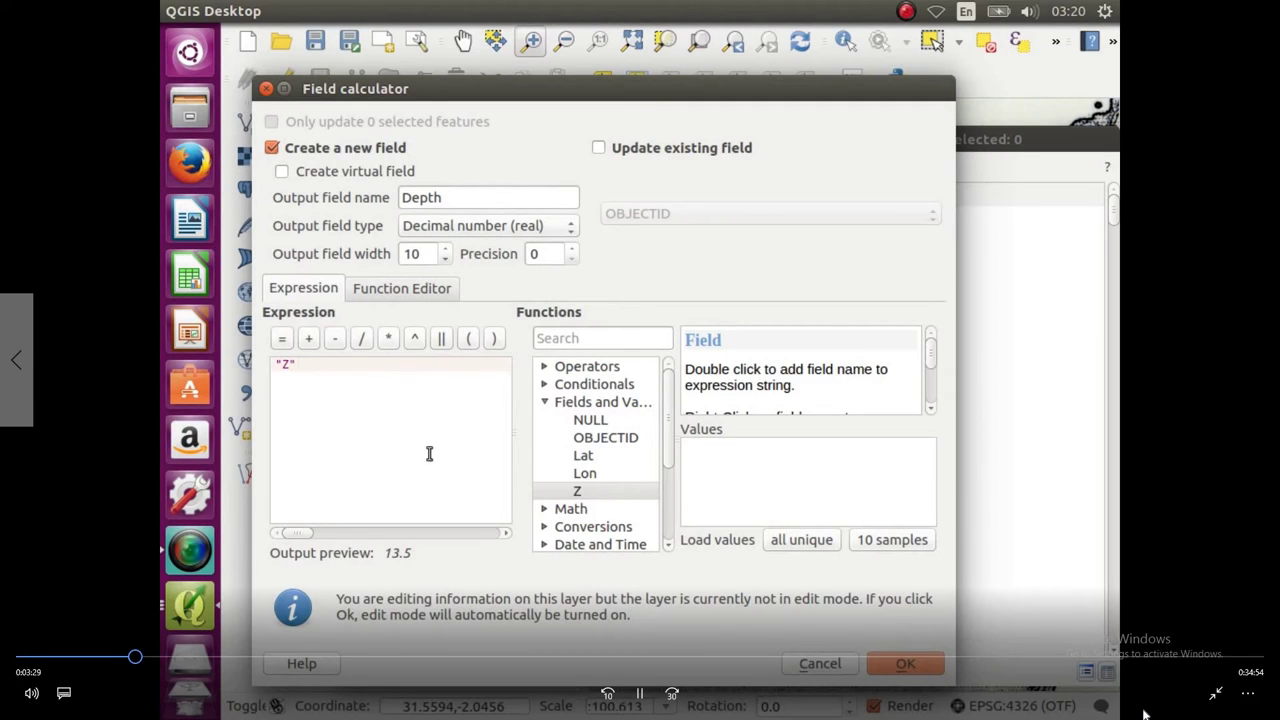
pyautogui.click(907, 667)
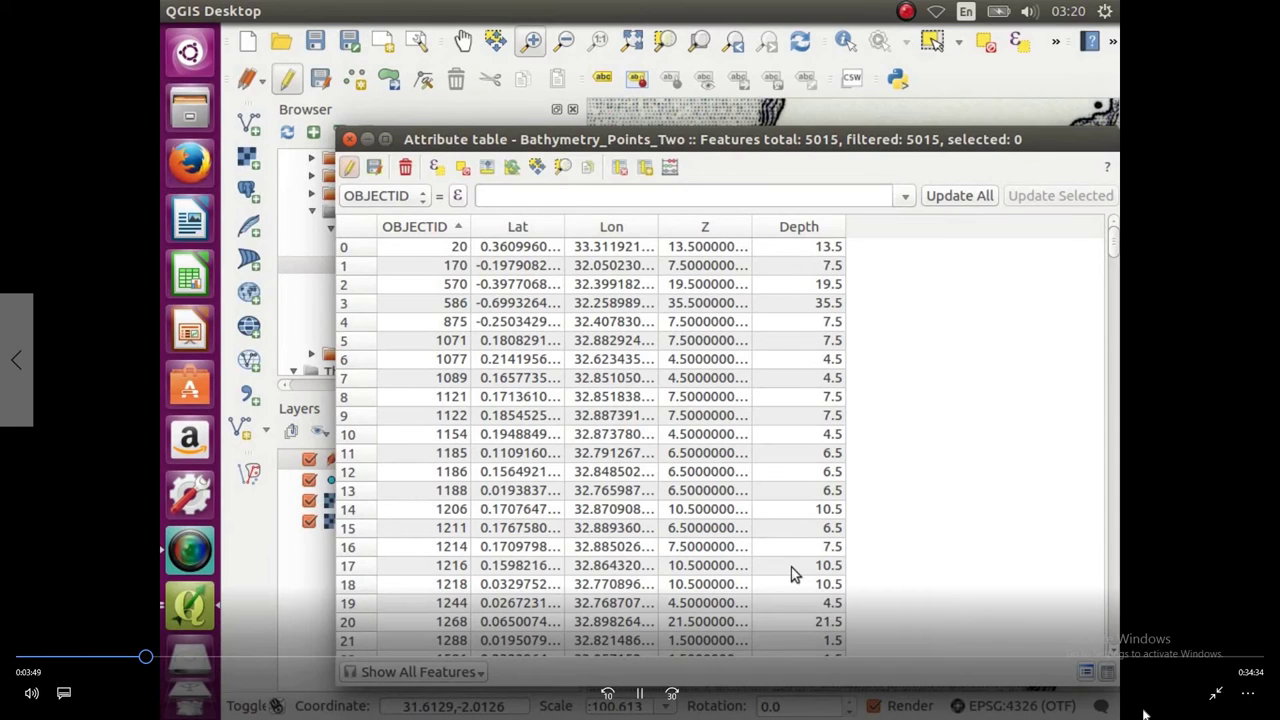
# Step: Save the Depth edits, leave edit mode and close the attribute table
pyautogui.click(375, 169)
pyautogui.click(353, 170)
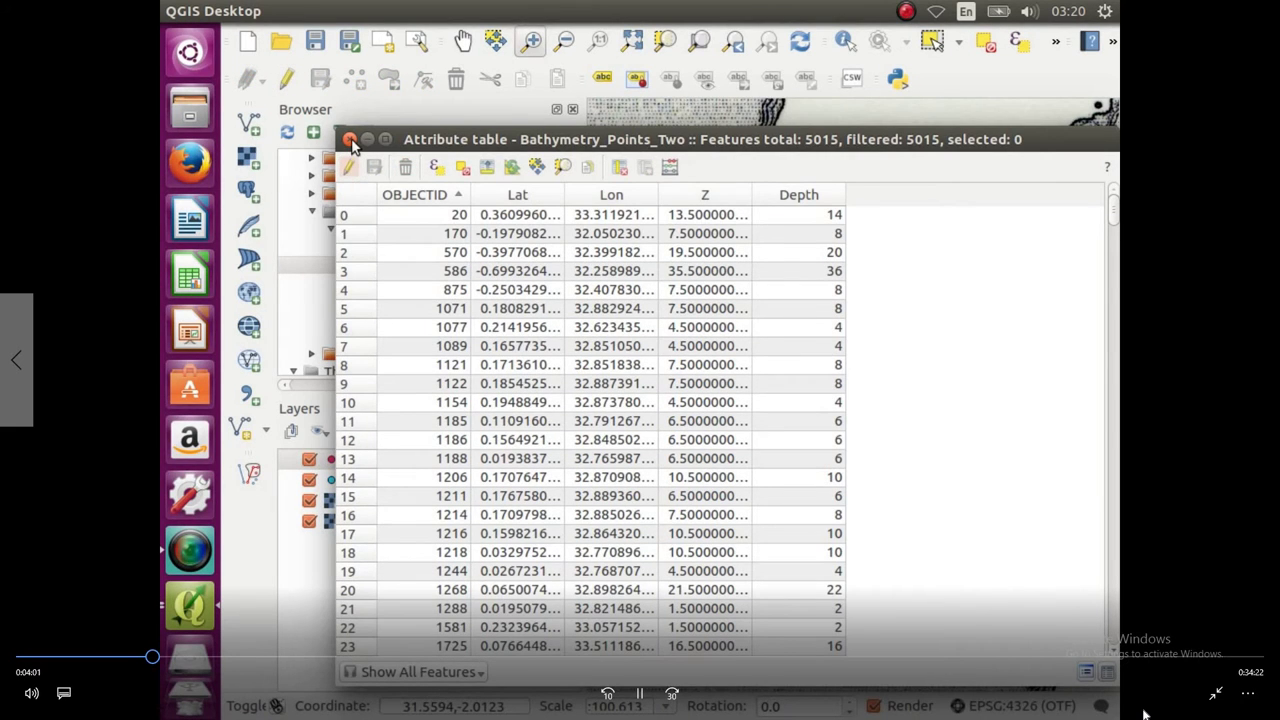
pyautogui.click(349, 140)
# Step: Open Bathymetry_Points_One's attribute table
pyautogui.click(476, 459)
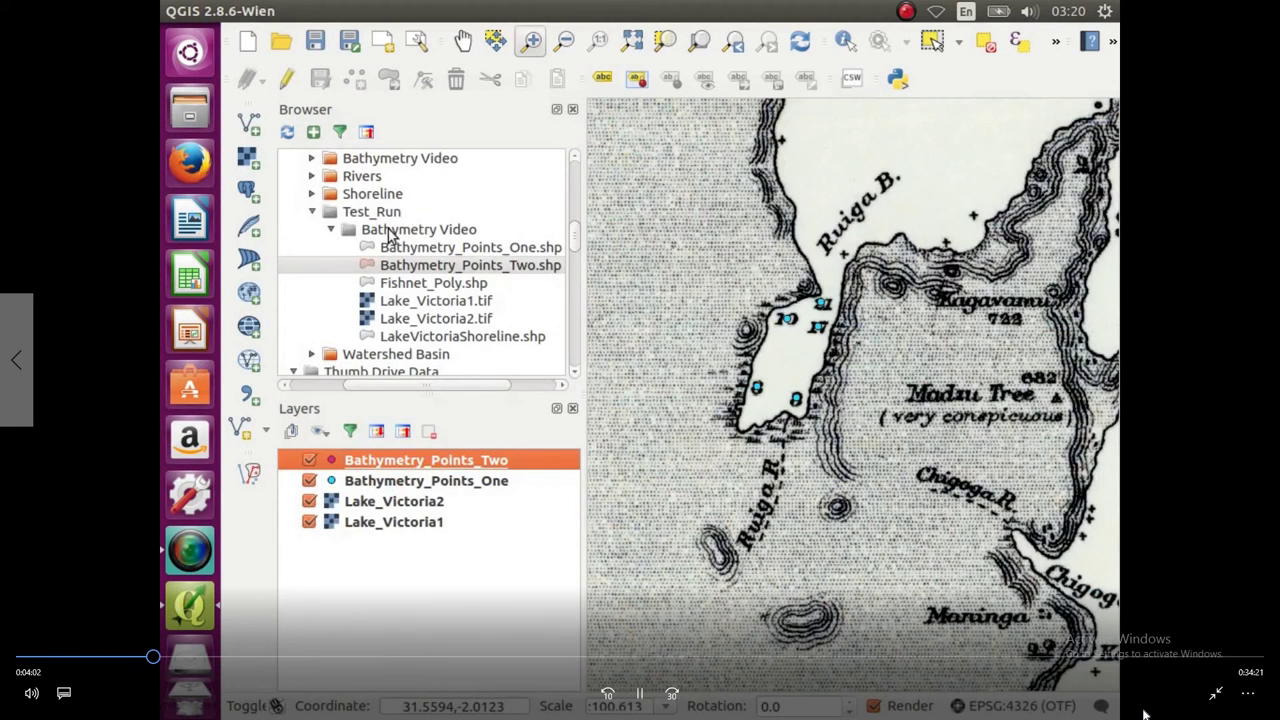
pyautogui.rightClick(498, 483)
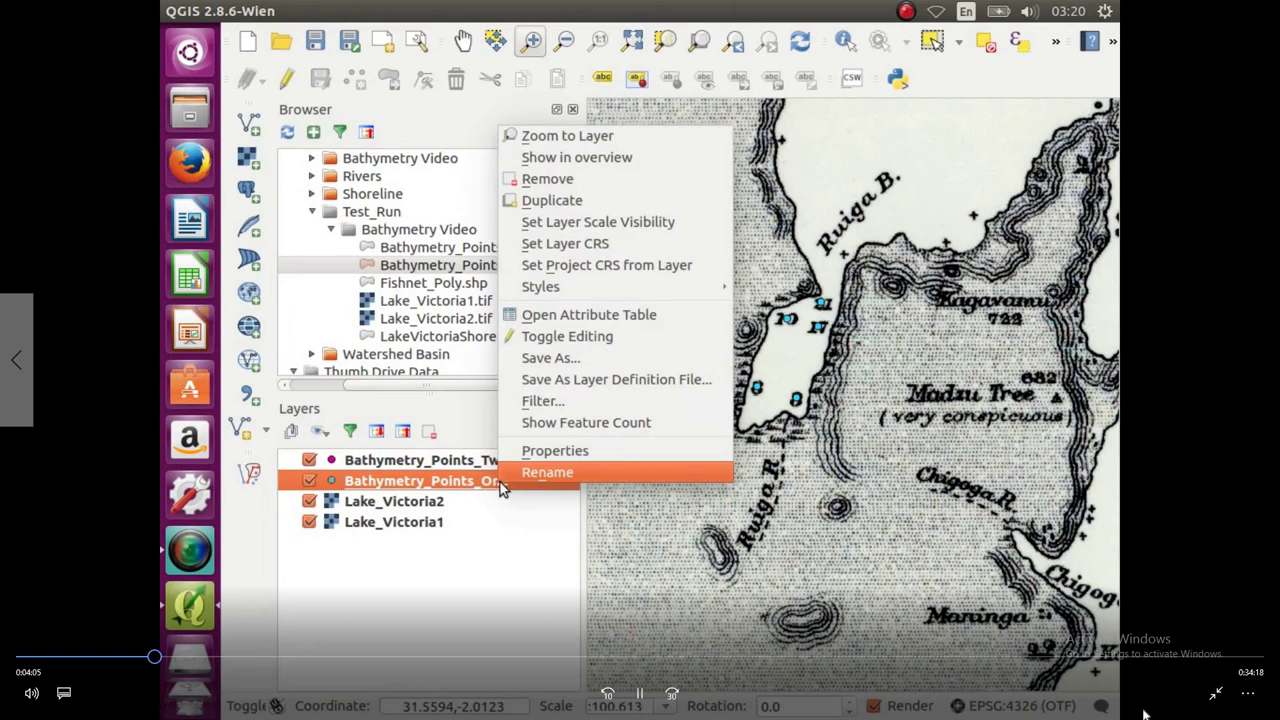
pyautogui.click(593, 316)
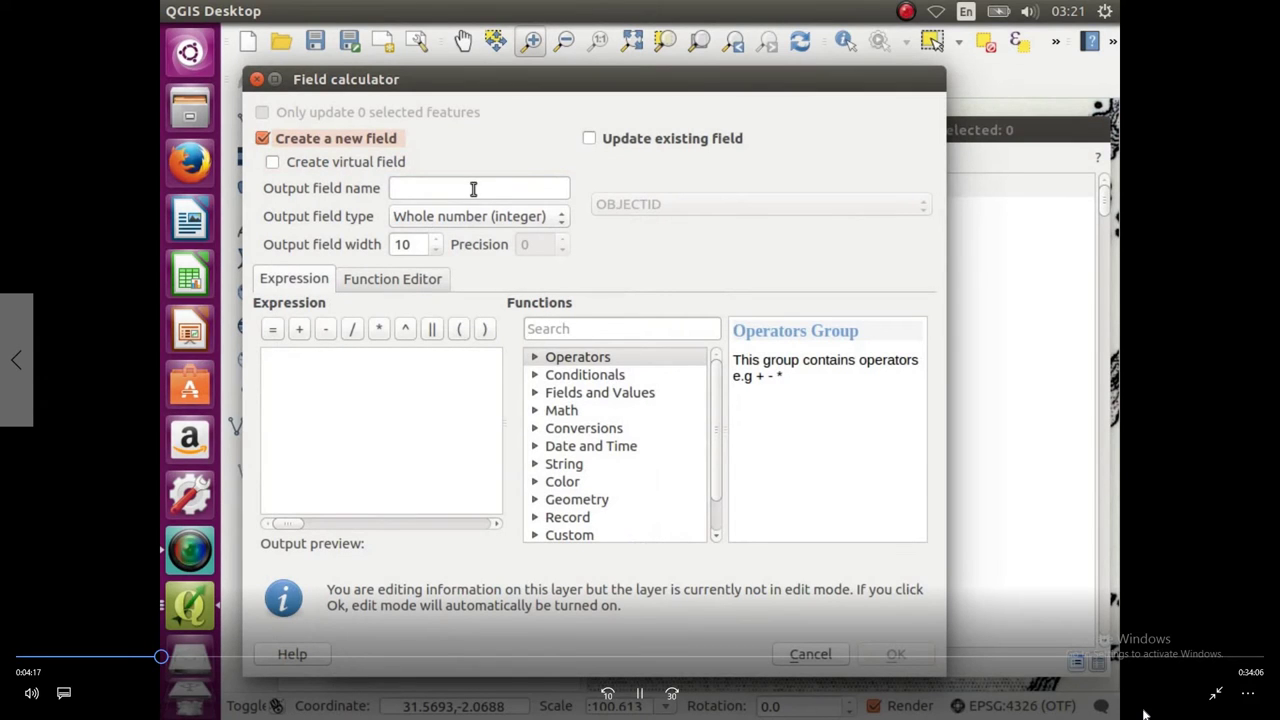
# Step: Create a Decimal number field named Depth calculated as "Feet" * .3048
pyautogui.click(476, 188)
pyautogui.write('Depth')
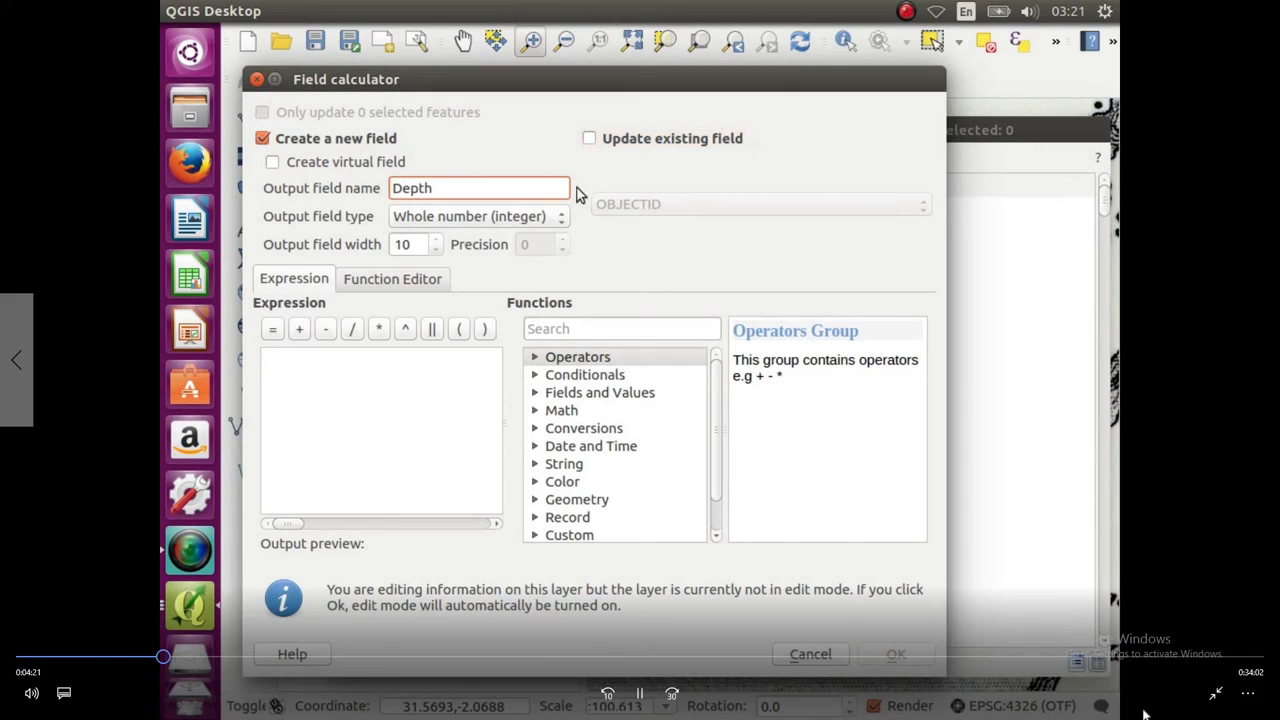
pyautogui.click(527, 218)
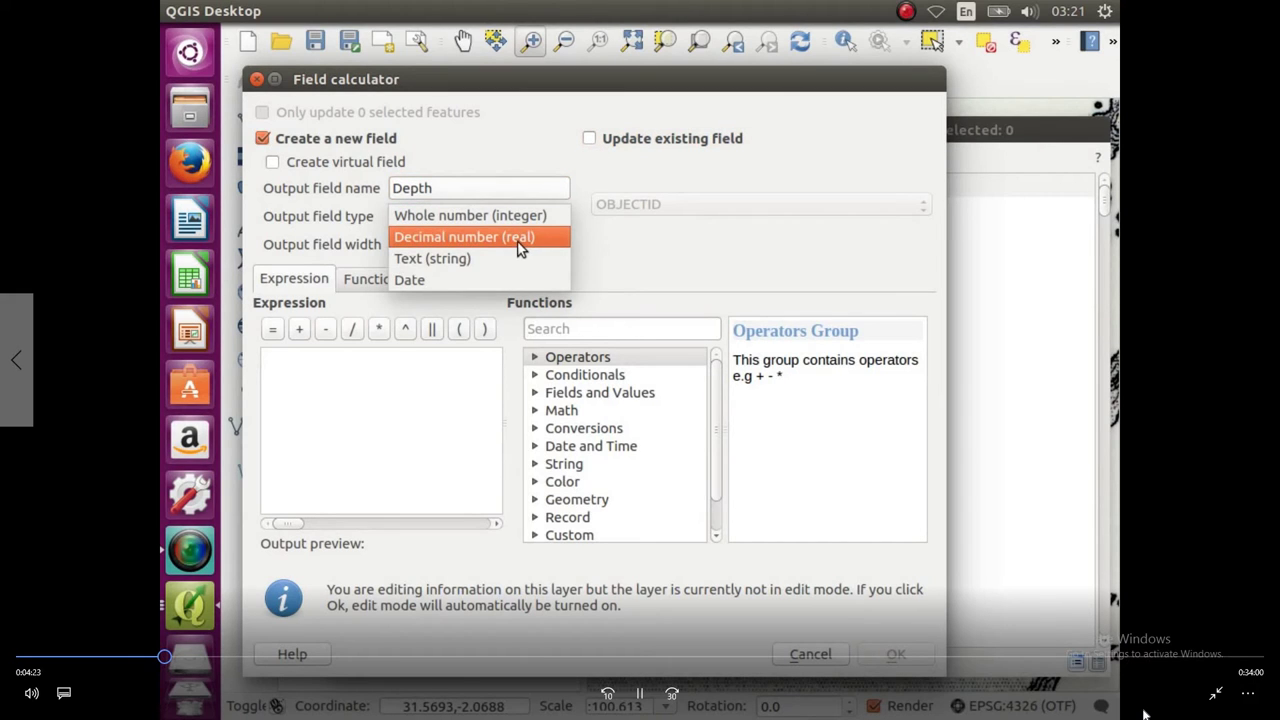
pyautogui.click(518, 240)
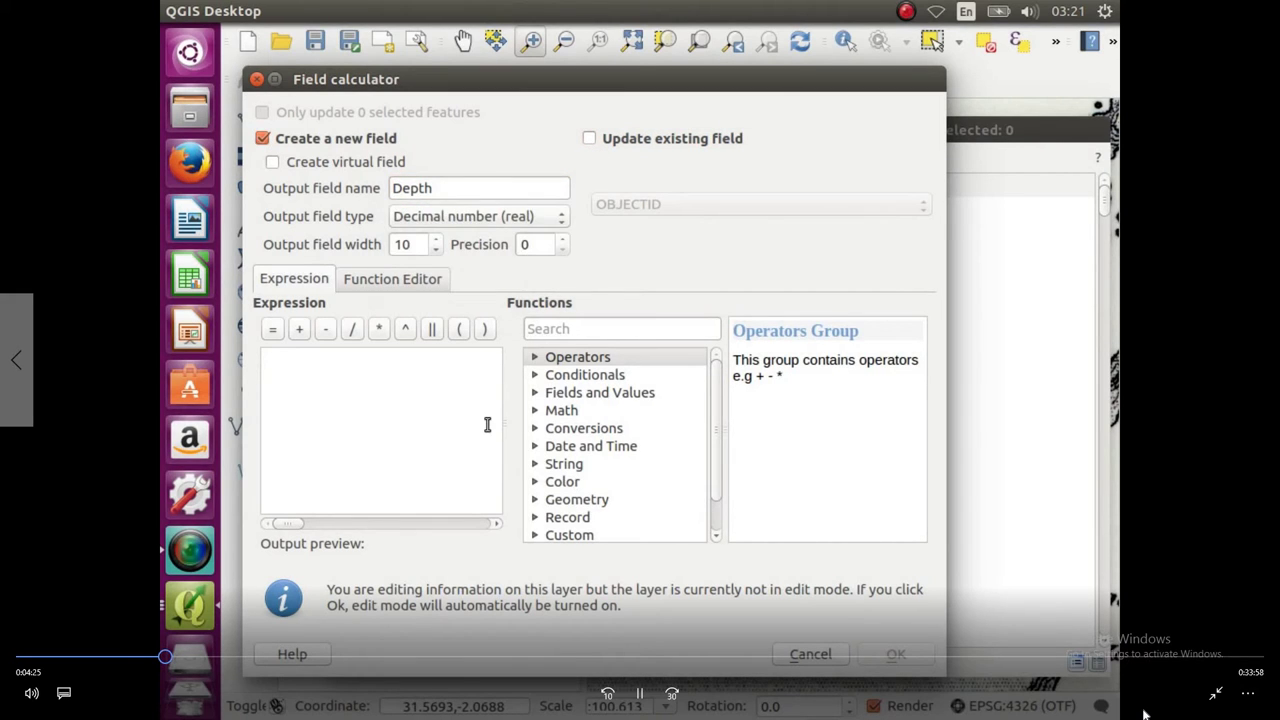
pyautogui.click(437, 371)
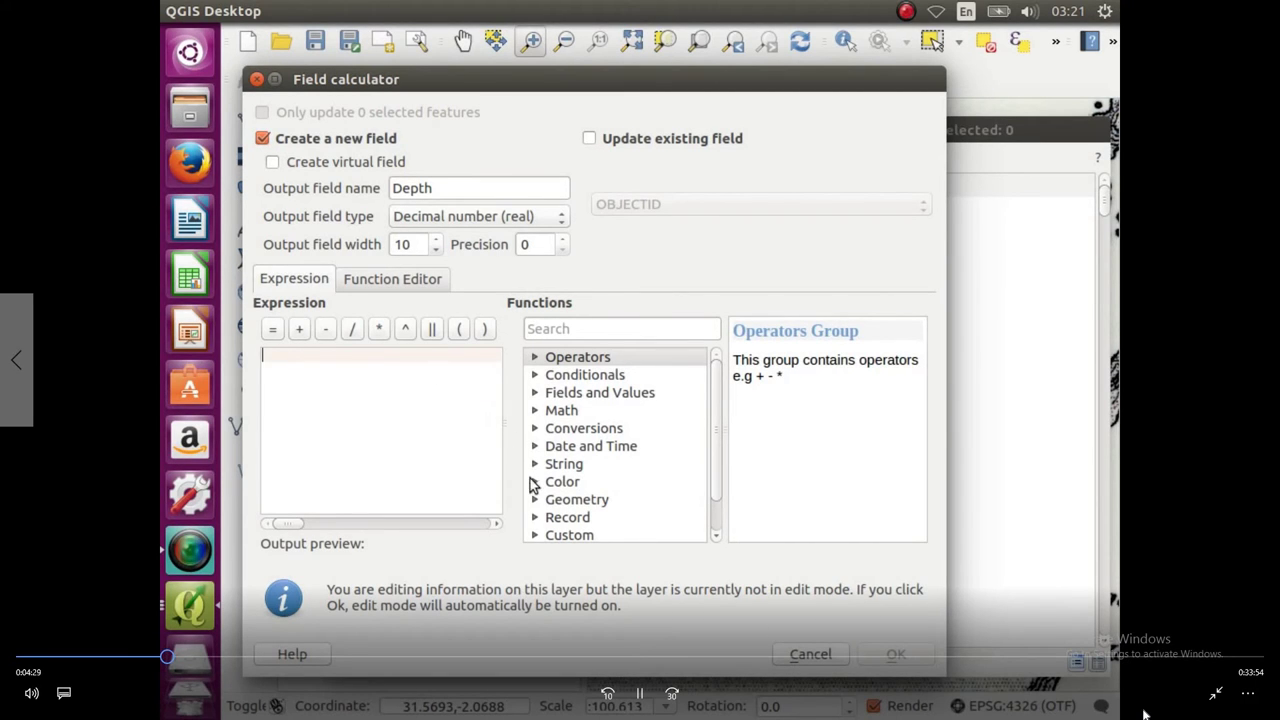
pyautogui.click(535, 393)
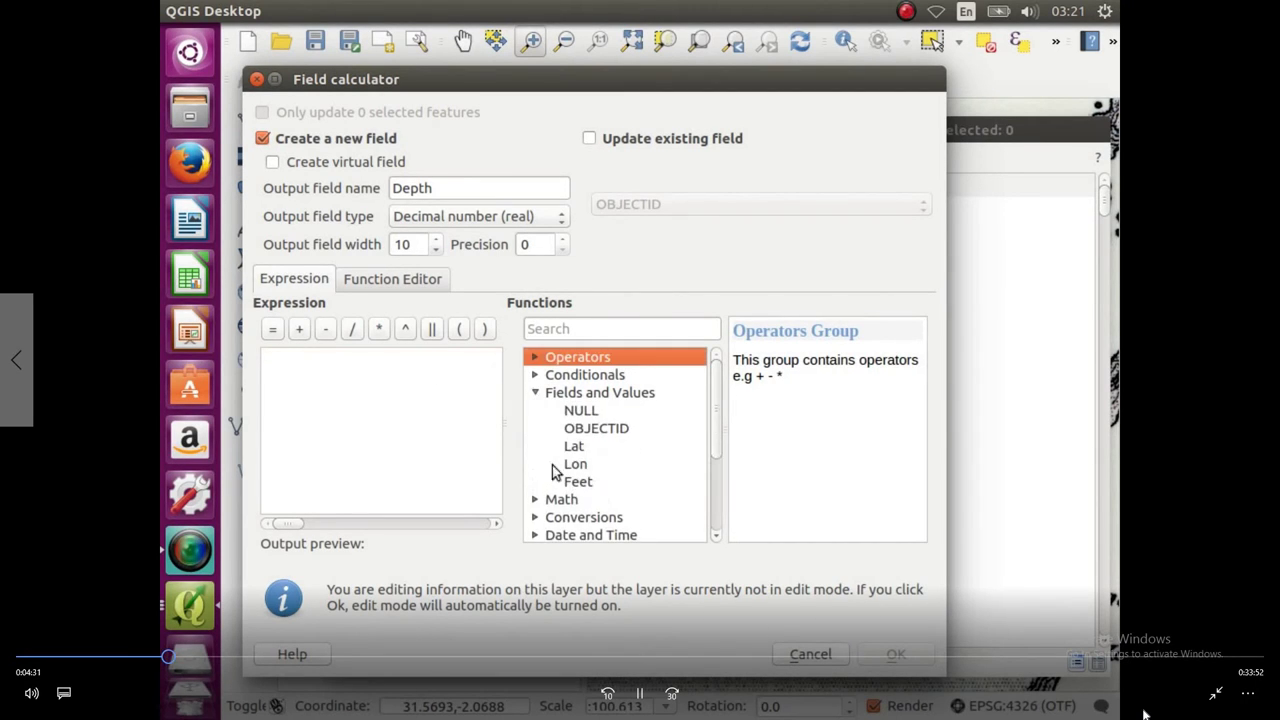
pyautogui.click(565, 485)
pyautogui.doubleClick(565, 485)
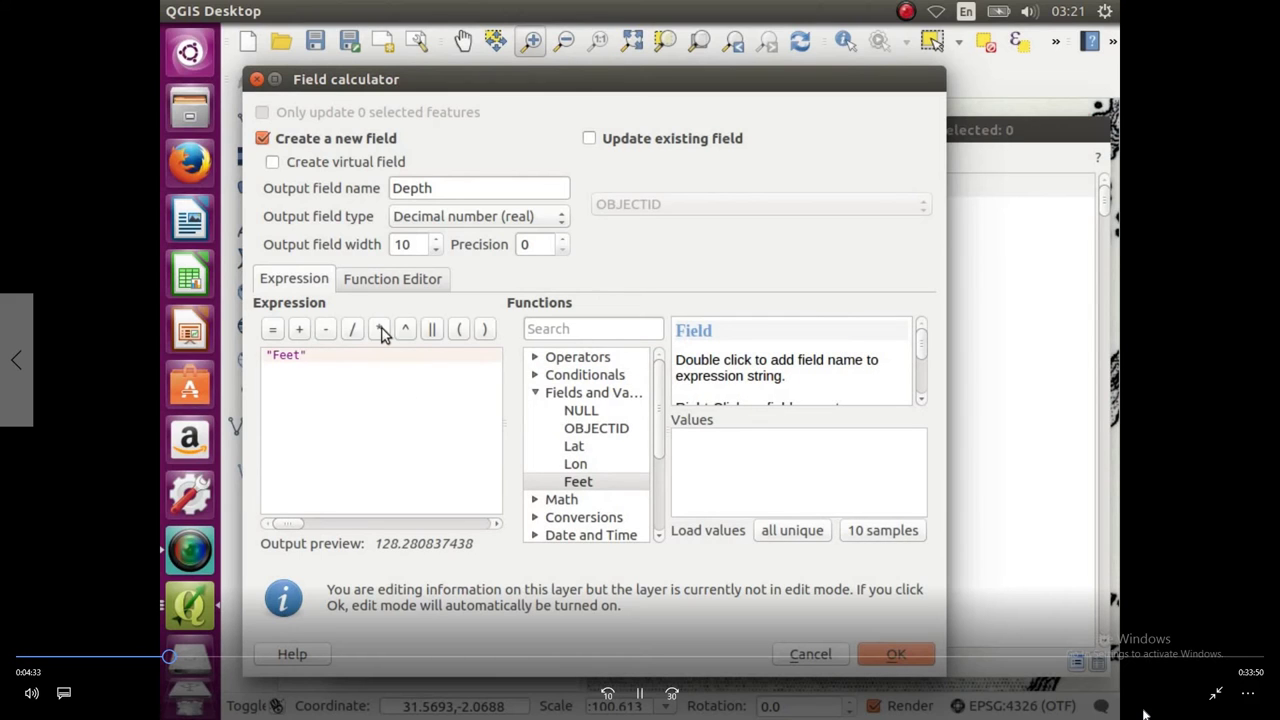
pyautogui.click(378, 329)
pyautogui.write('.')
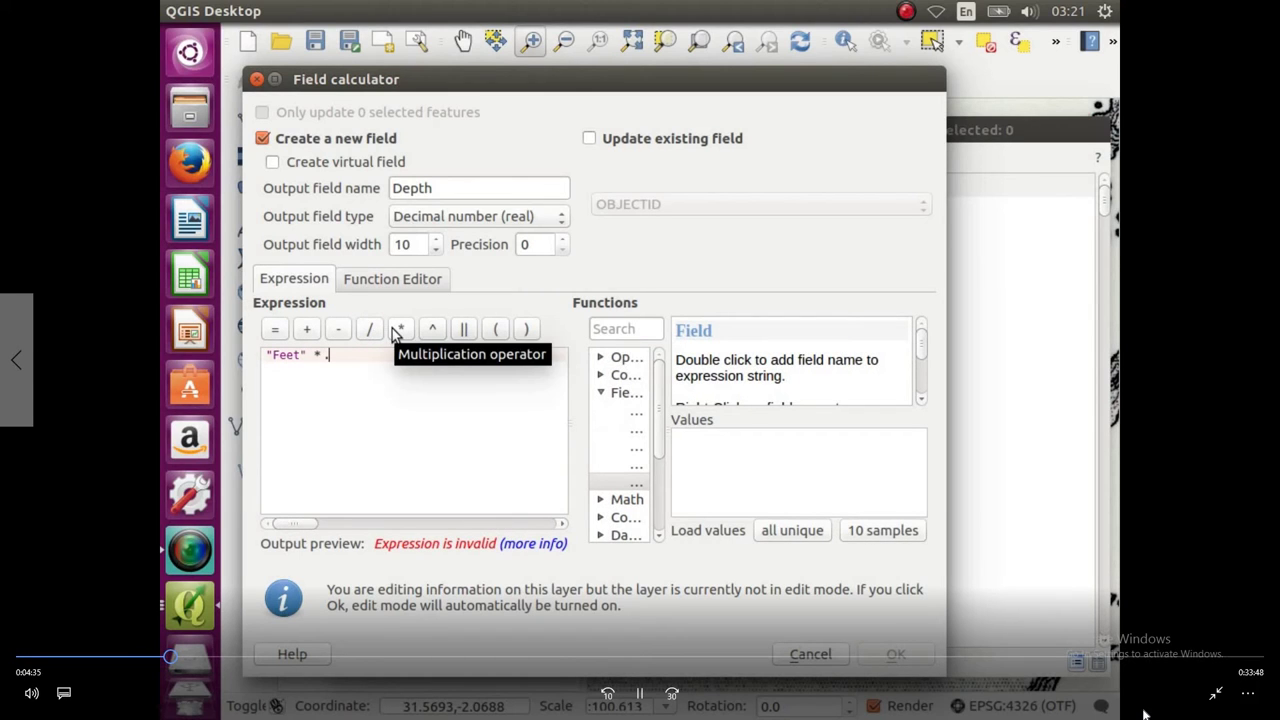
pyautogui.write('3')
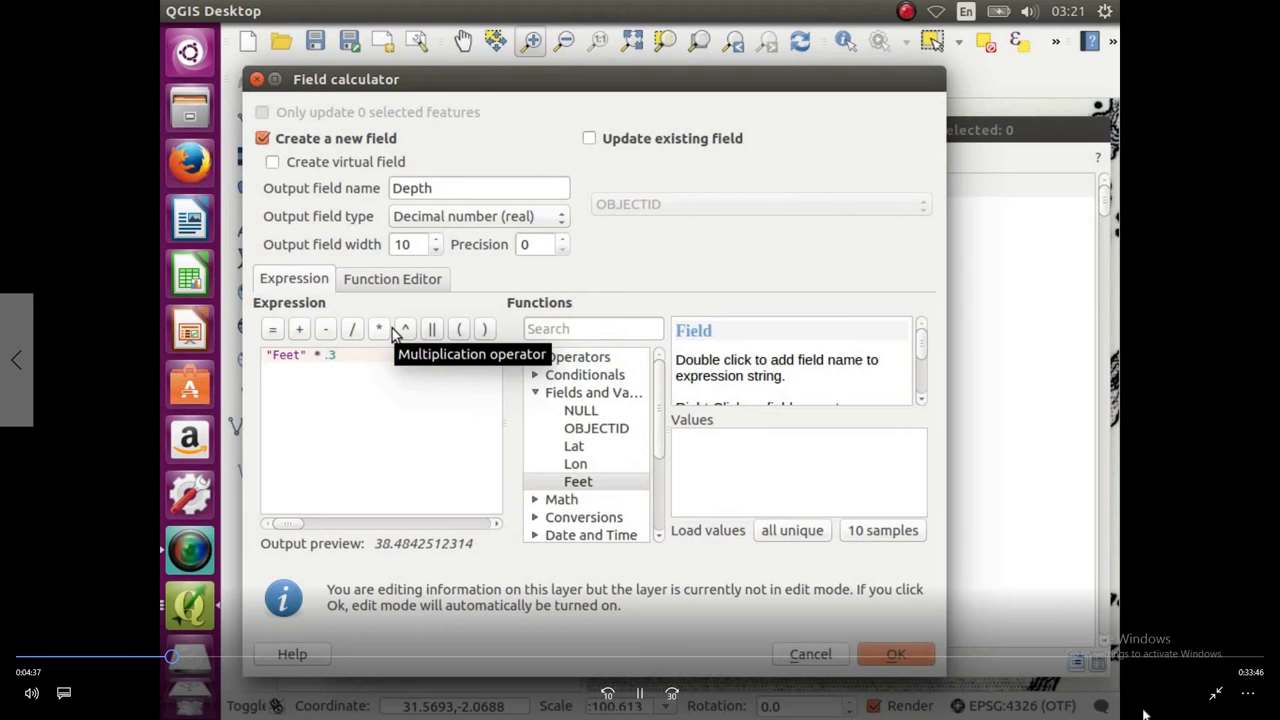
pyautogui.write('048')
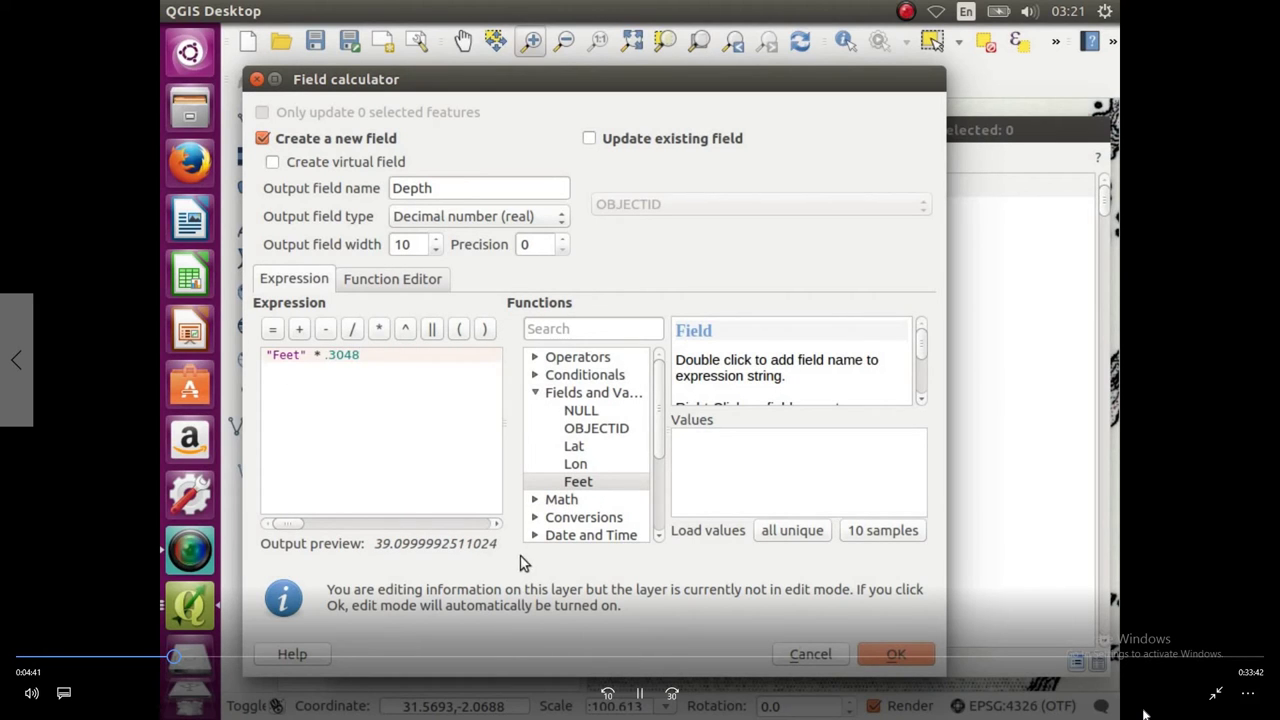
pyautogui.click(885, 660)
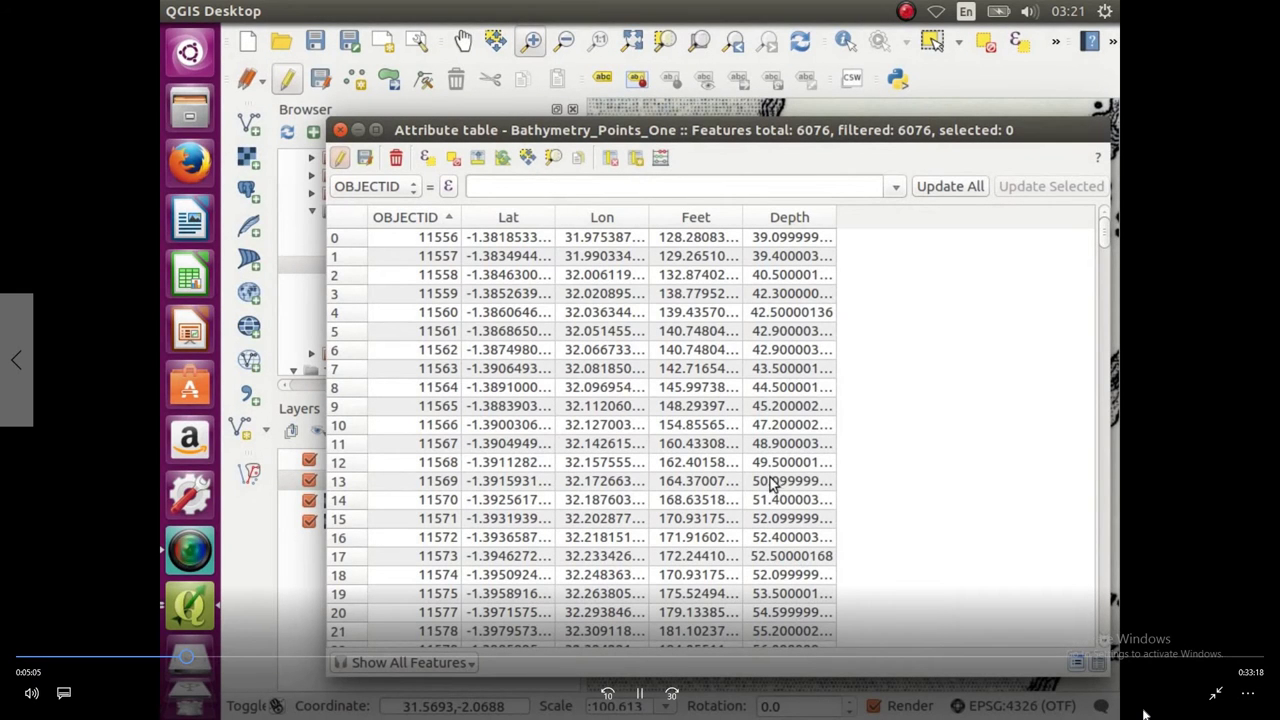
# Step: Save Bathymetry_Points_One's Depth values, stop editing and close its attribute table
pyautogui.click(366, 164)
pyautogui.click(341, 162)
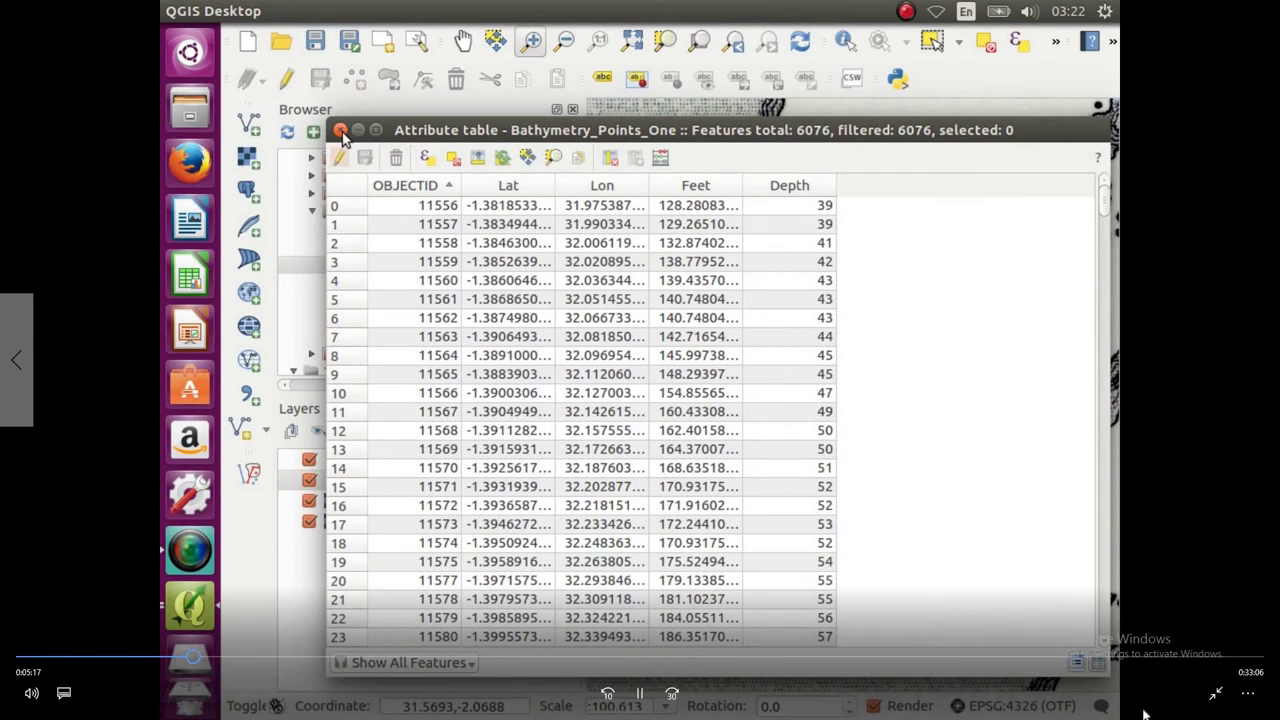
pyautogui.click(340, 131)
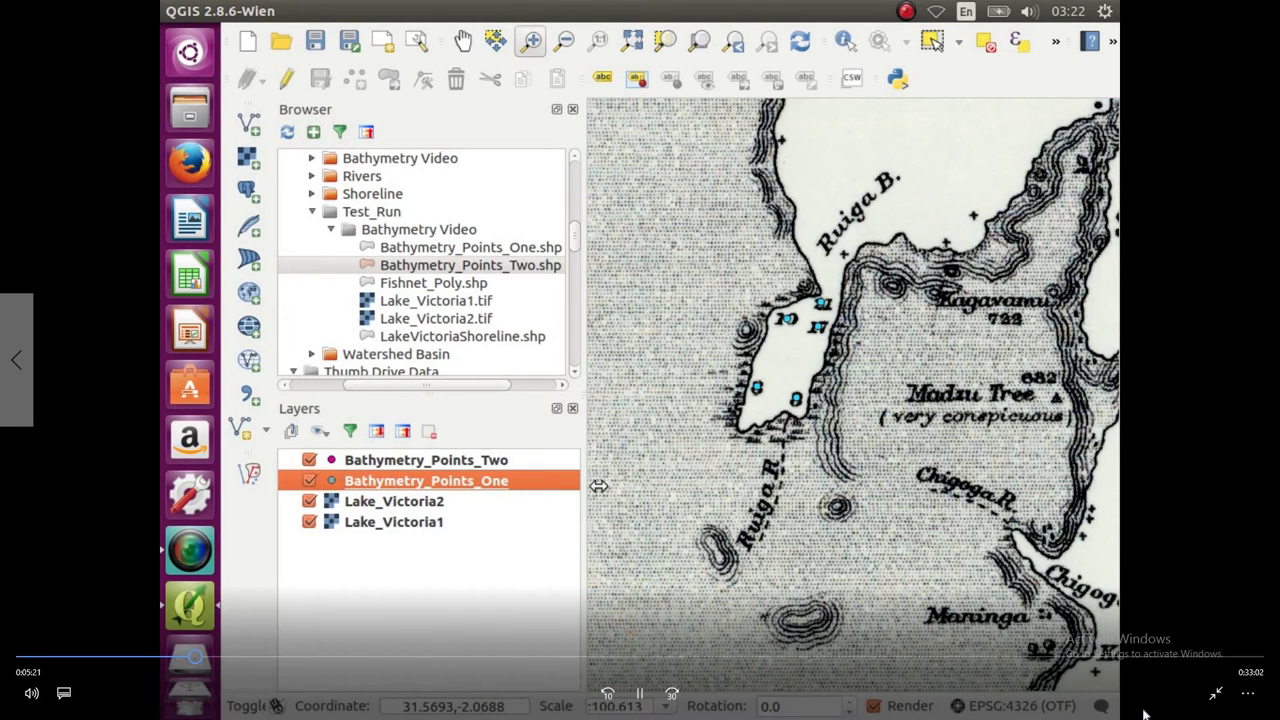
# Step: Zoom to Bathymetry_Points_One's full extent and bring up Vector > Data Management Tools
pyautogui.rightClick(498, 480)
pyautogui.click(585, 150)
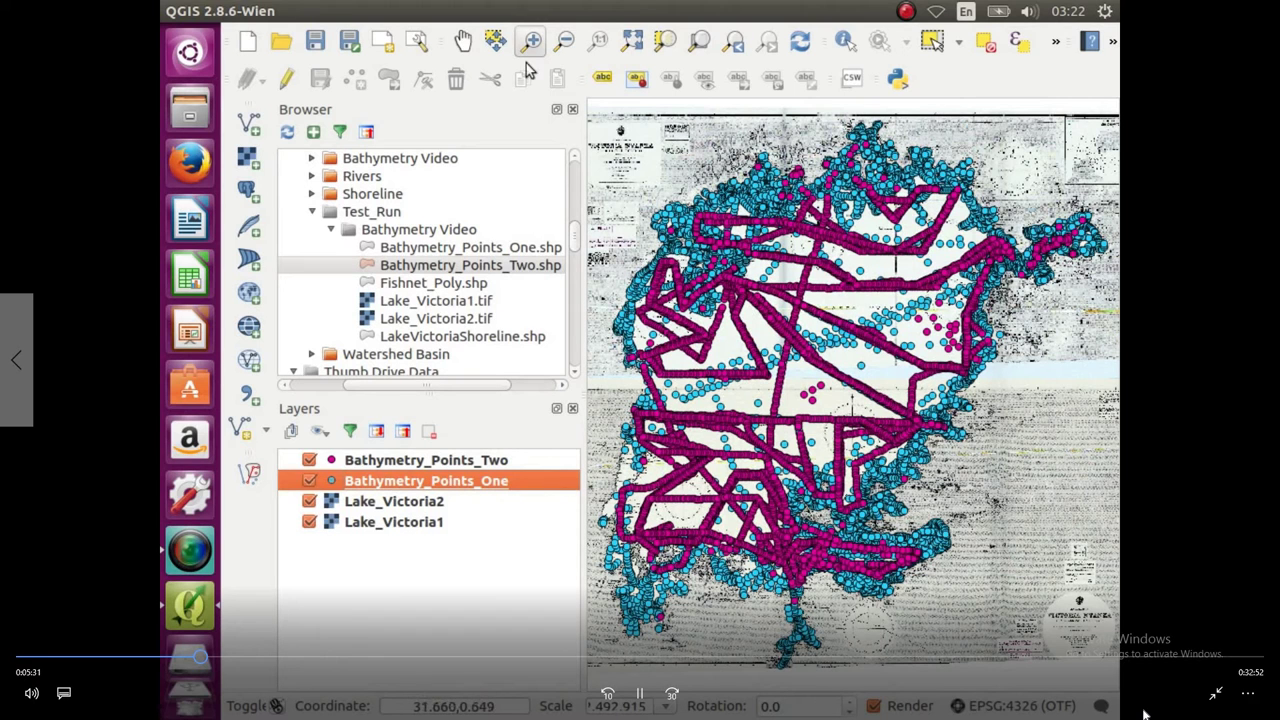
pyautogui.click(551, 11)
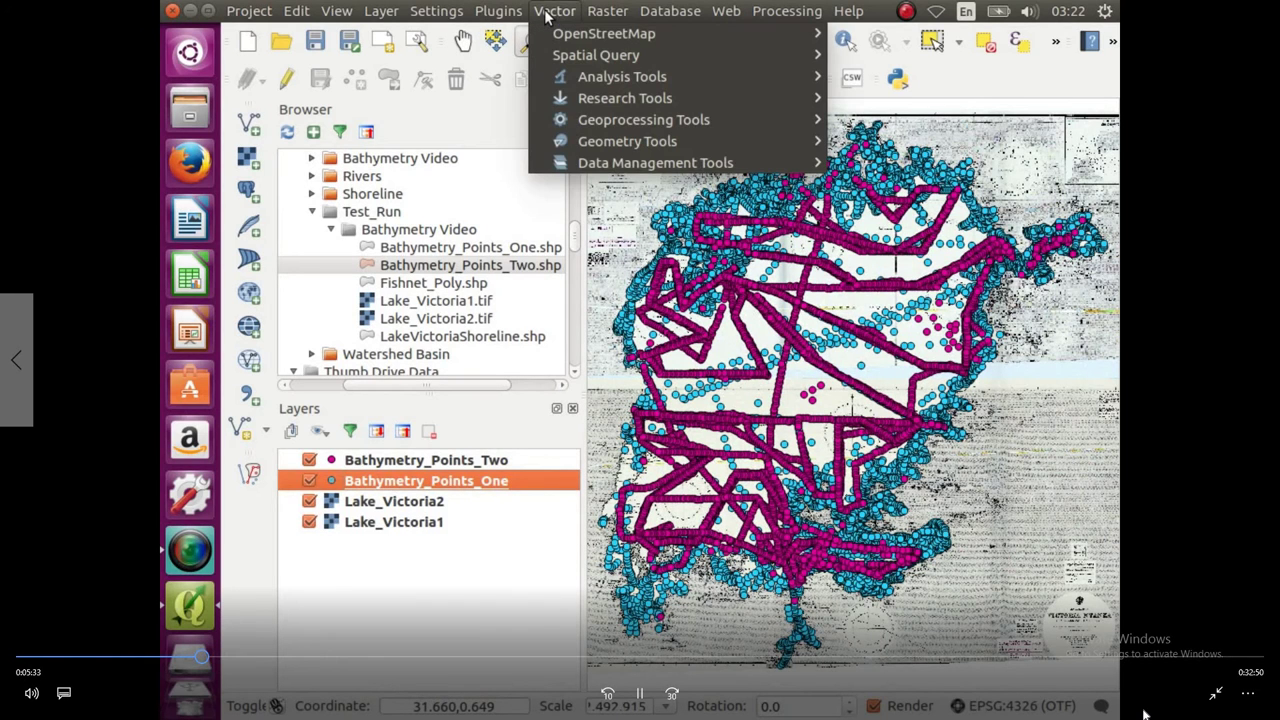
pyautogui.moveTo(652, 172)
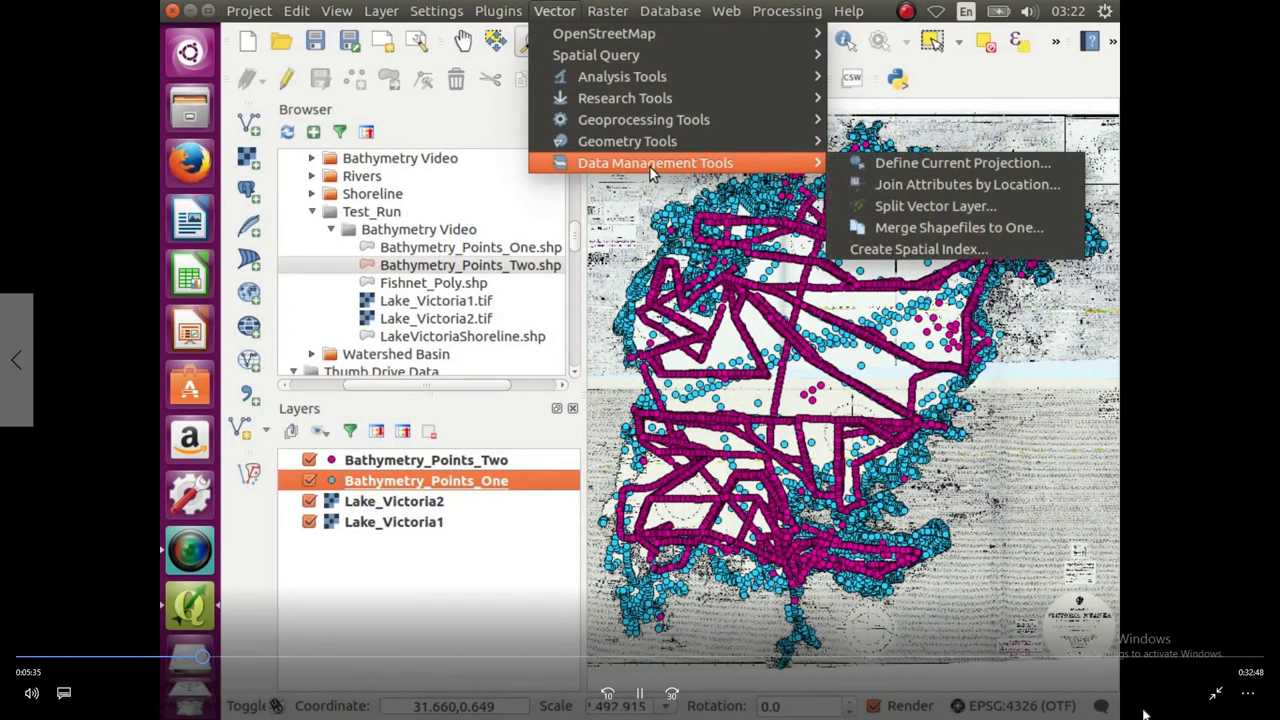
# Step: In Merge Shapefiles to One, select Bathymetry_Points_One.shp and Bathymetry_Points_Two.shp as inputs
pyautogui.click(901, 230)
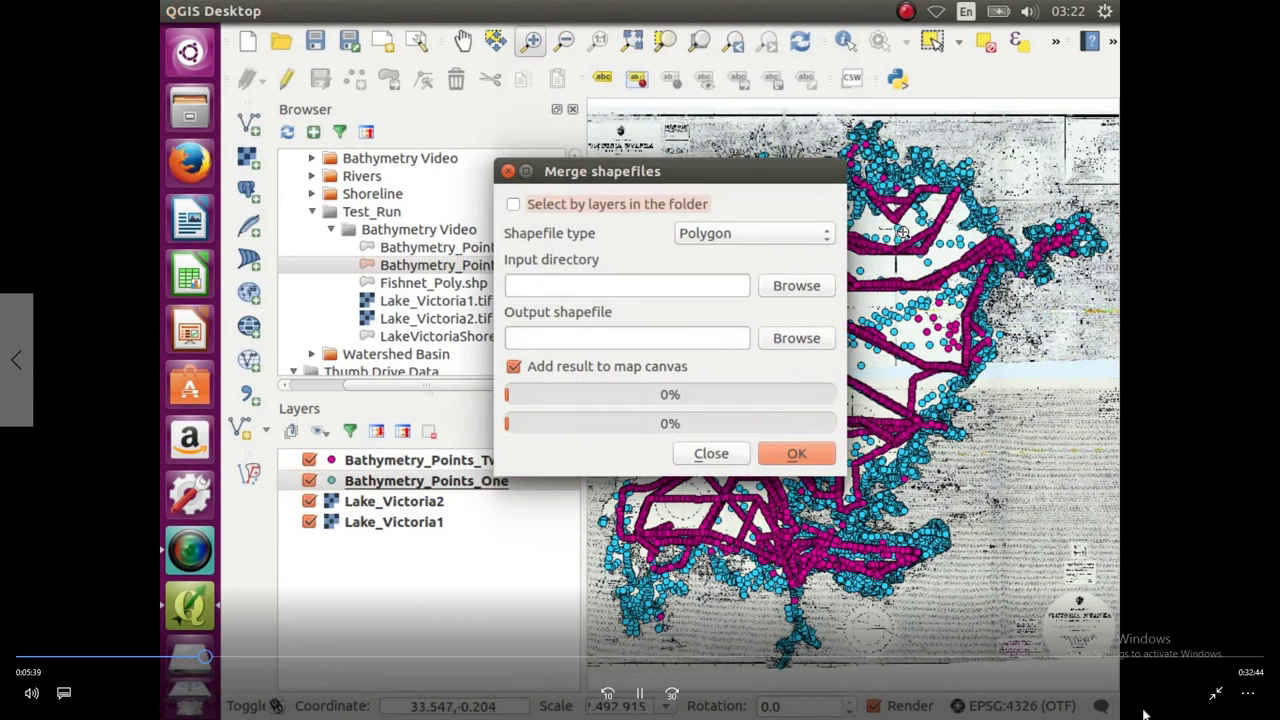
pyautogui.click(646, 203)
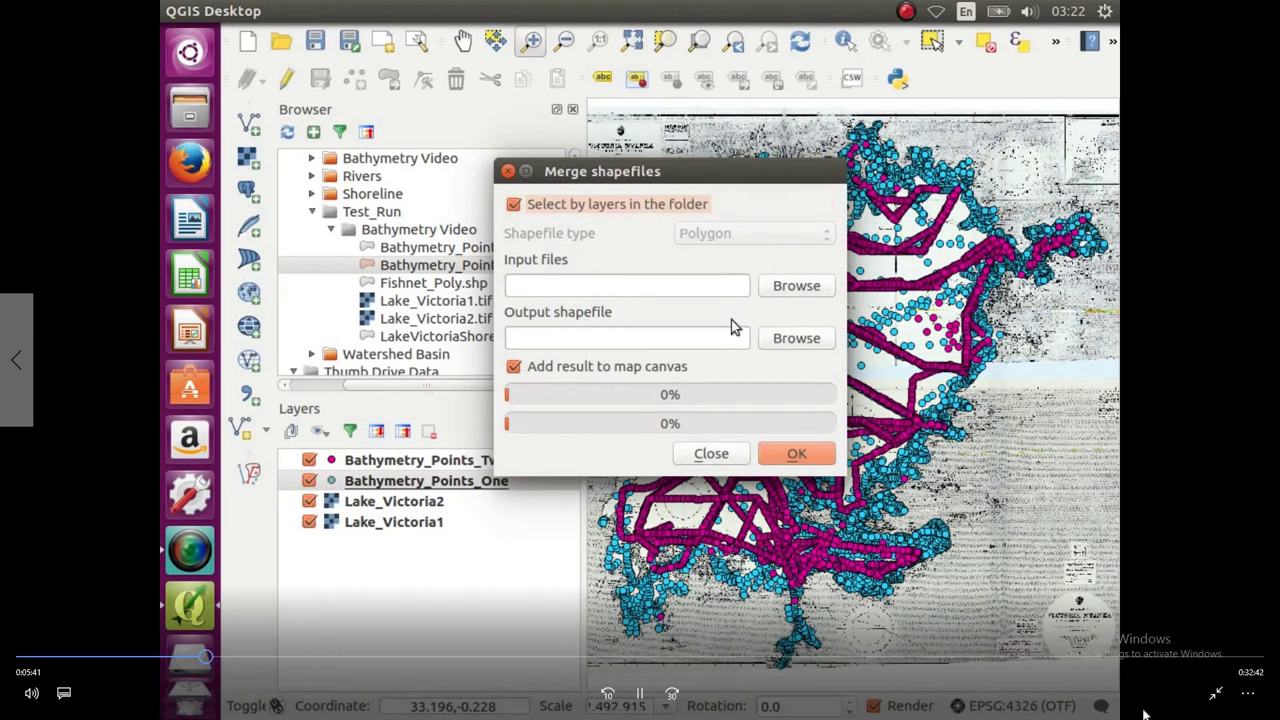
pyautogui.click(800, 288)
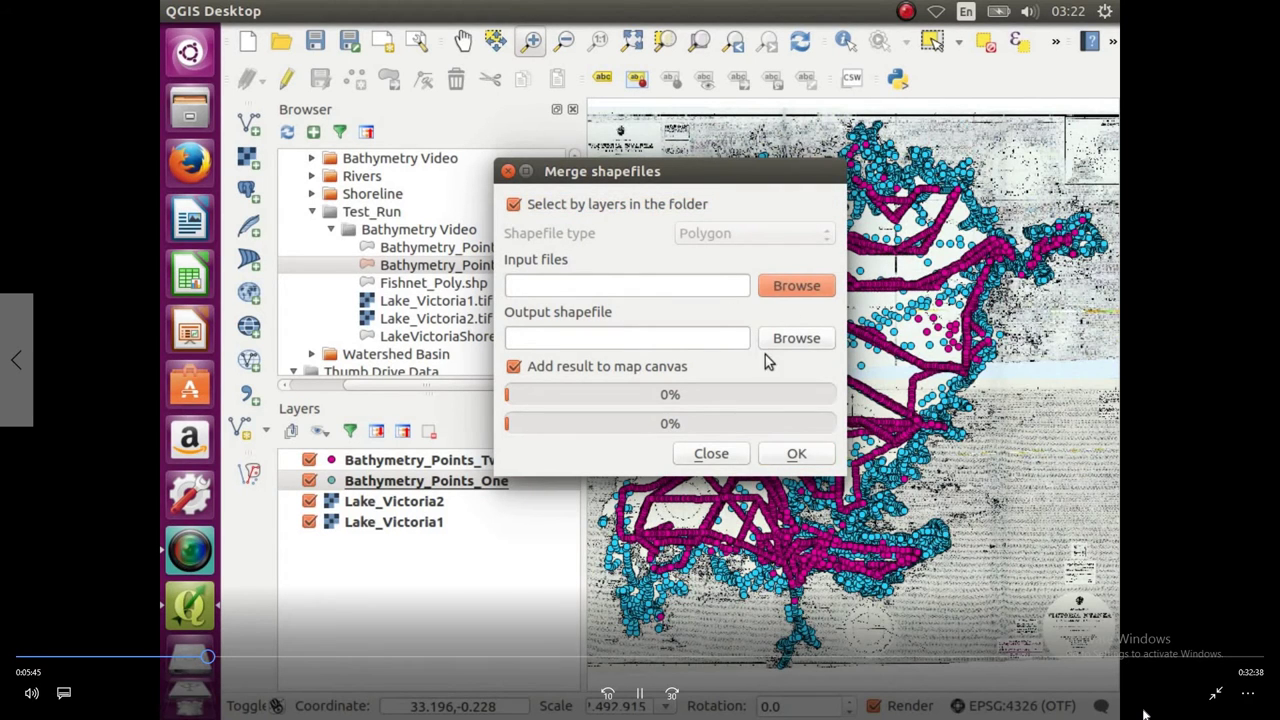
pyautogui.click(766, 346)
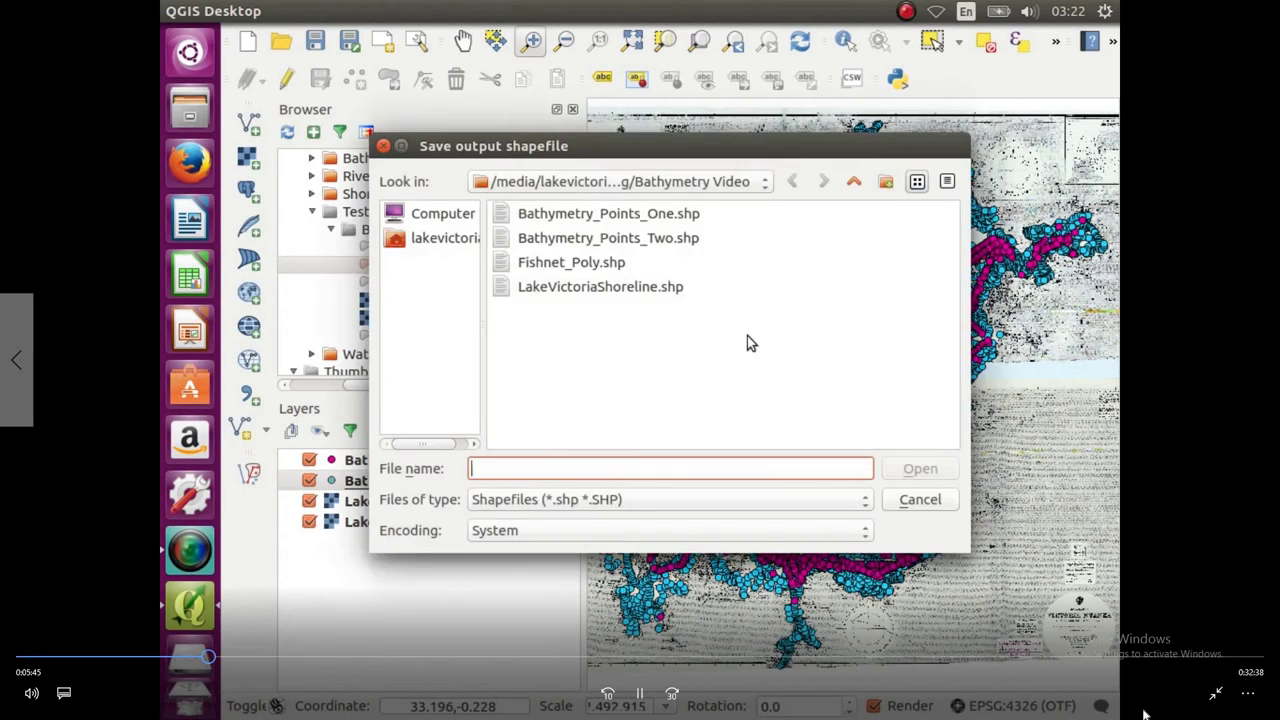
pyautogui.click(708, 189)
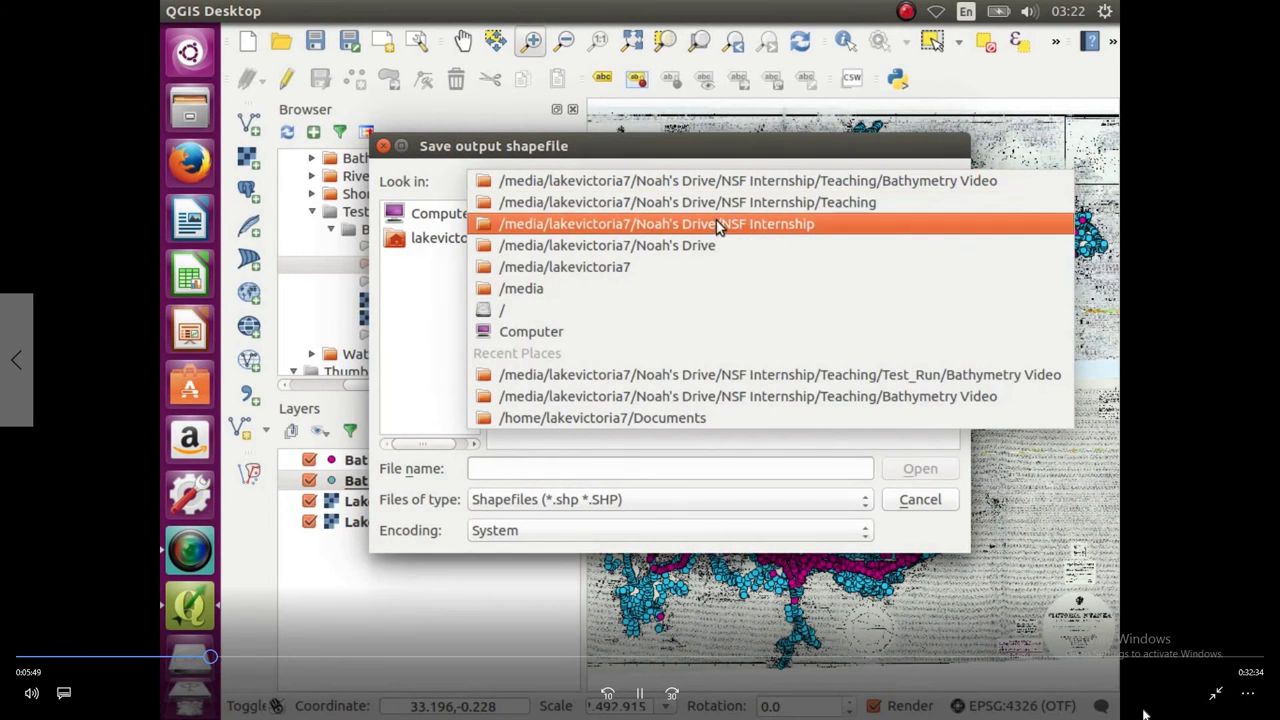
pyautogui.click(718, 205)
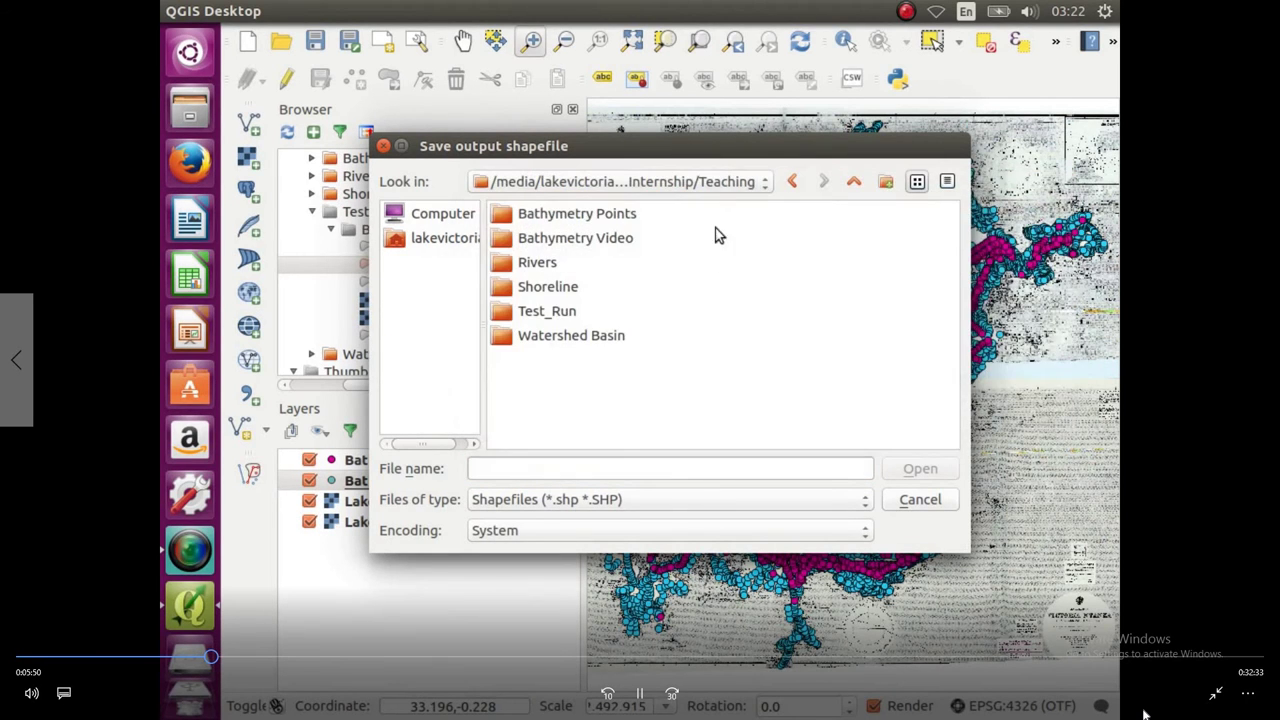
pyautogui.doubleClick(533, 314)
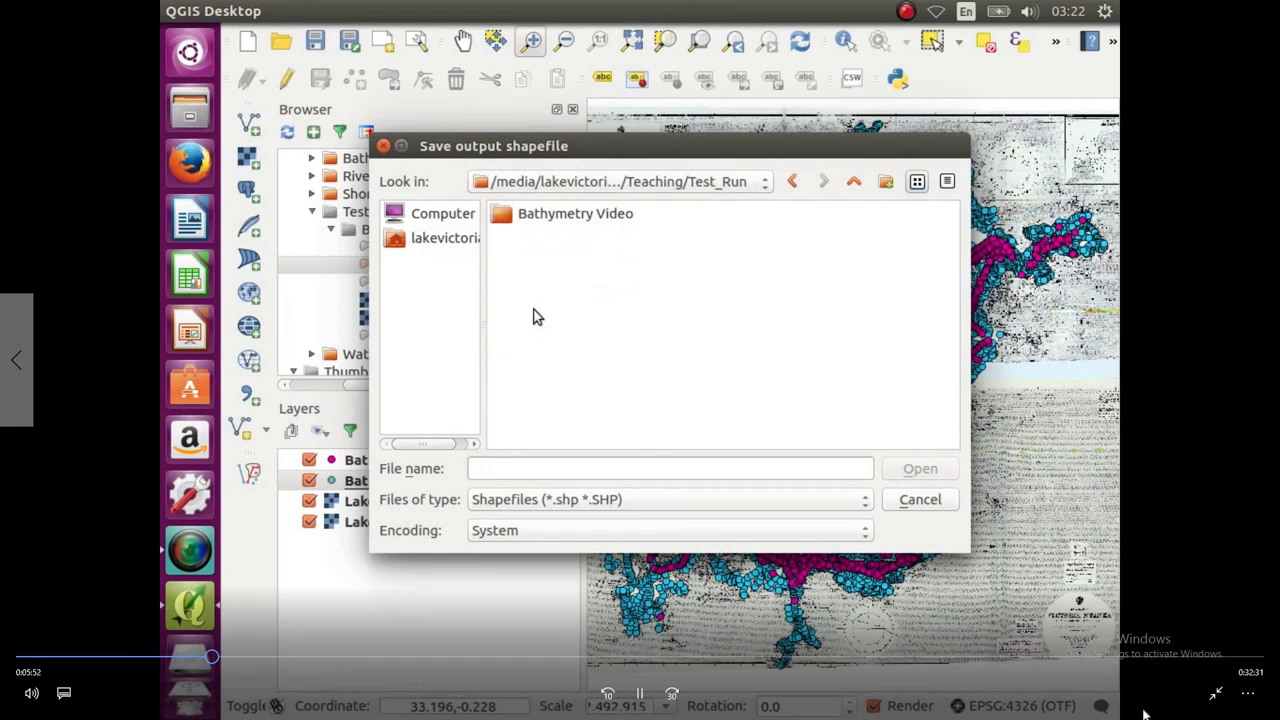
pyautogui.doubleClick(571, 214)
pyautogui.click(643, 216)
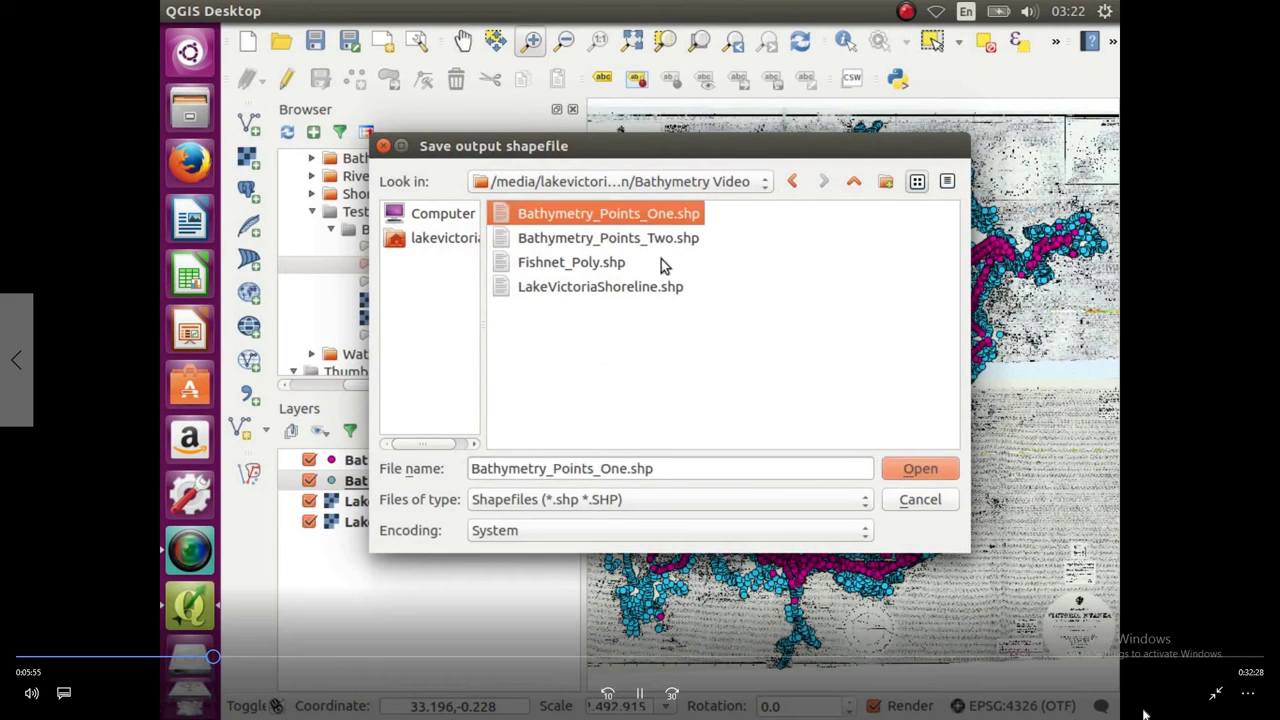
pyautogui.keyDown('ctrl'); pyautogui.click(648, 240); pyautogui.keyUp('ctrl')
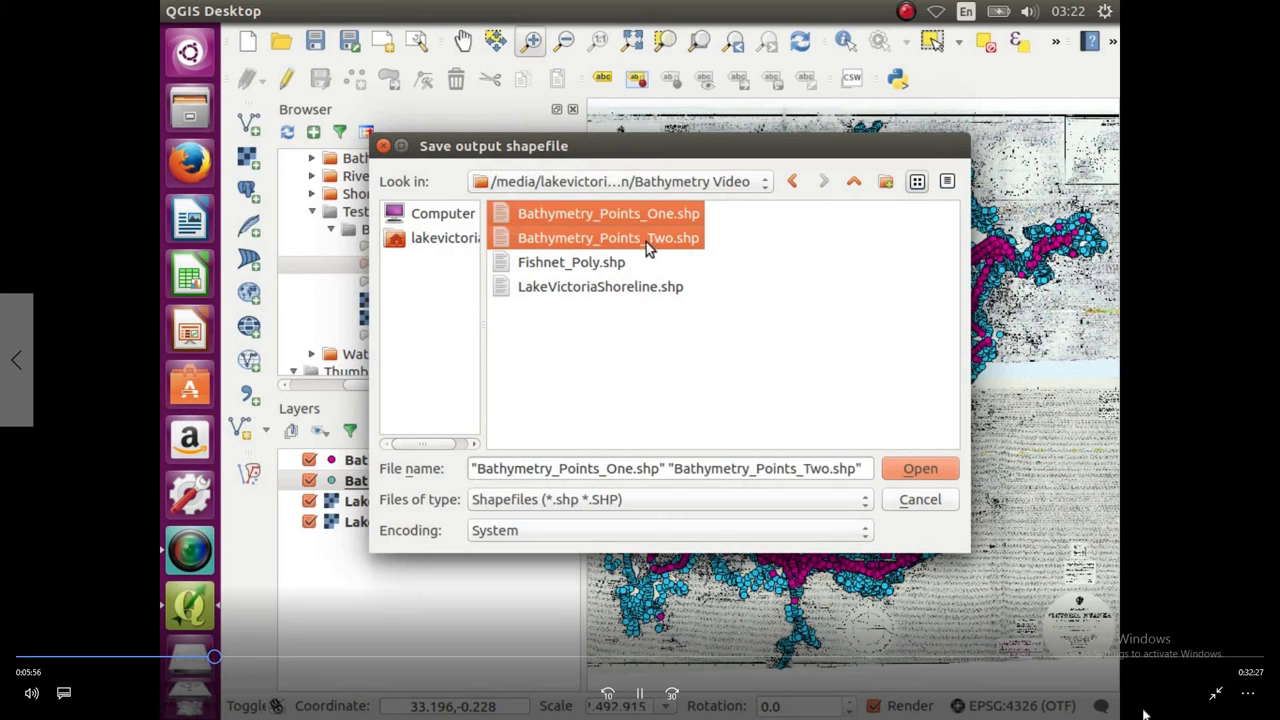
pyautogui.click(921, 470)
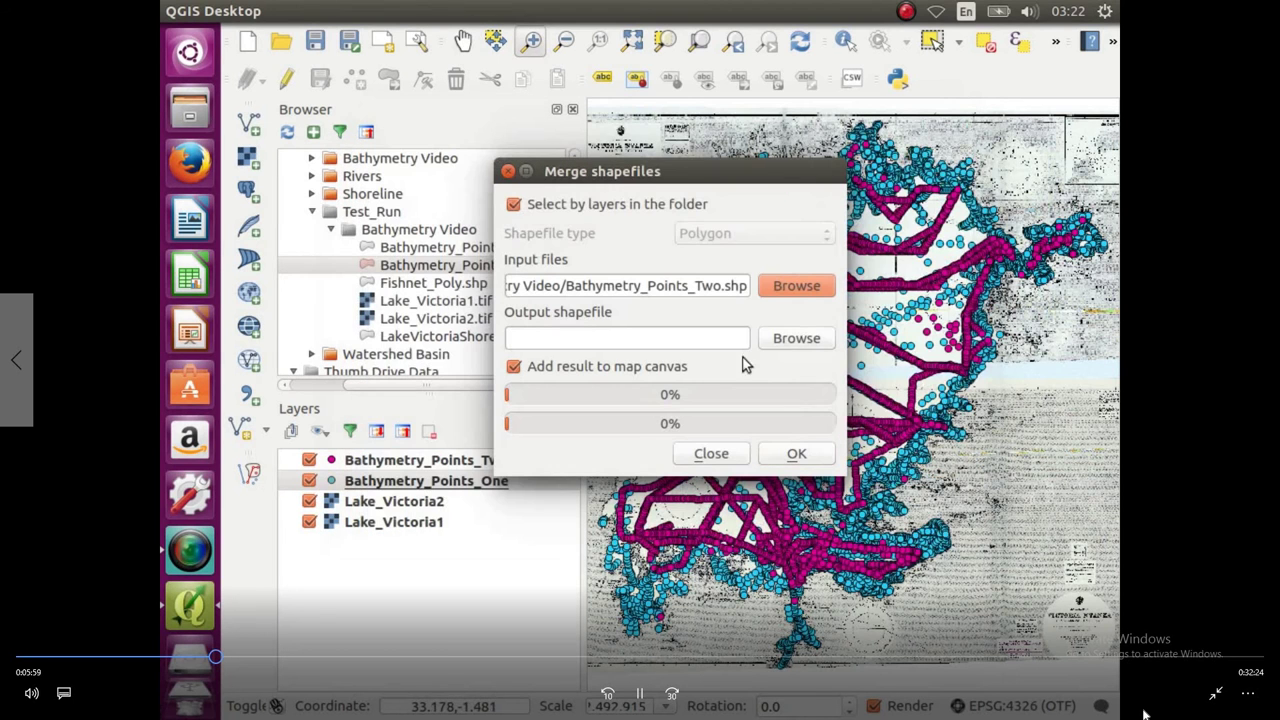
# Step: Save the merged output as Merged_Points.shp and run the merge
pyautogui.click(788, 340)
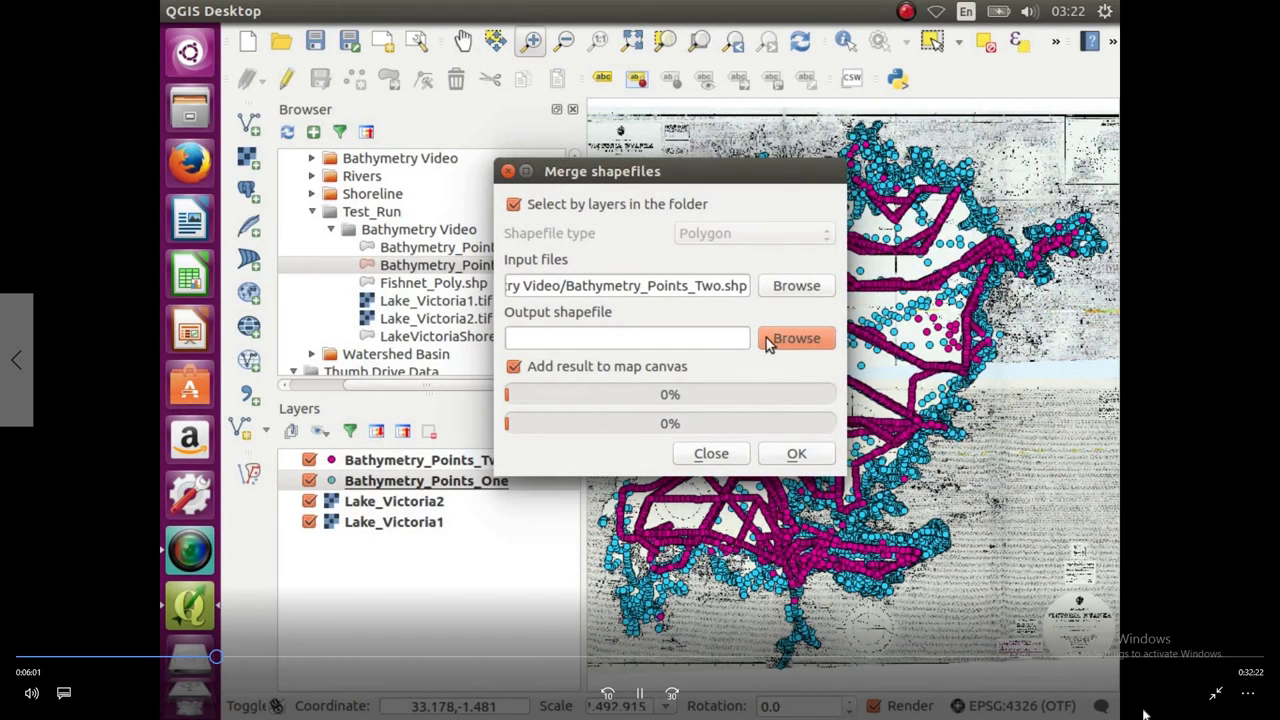
pyautogui.write('M')
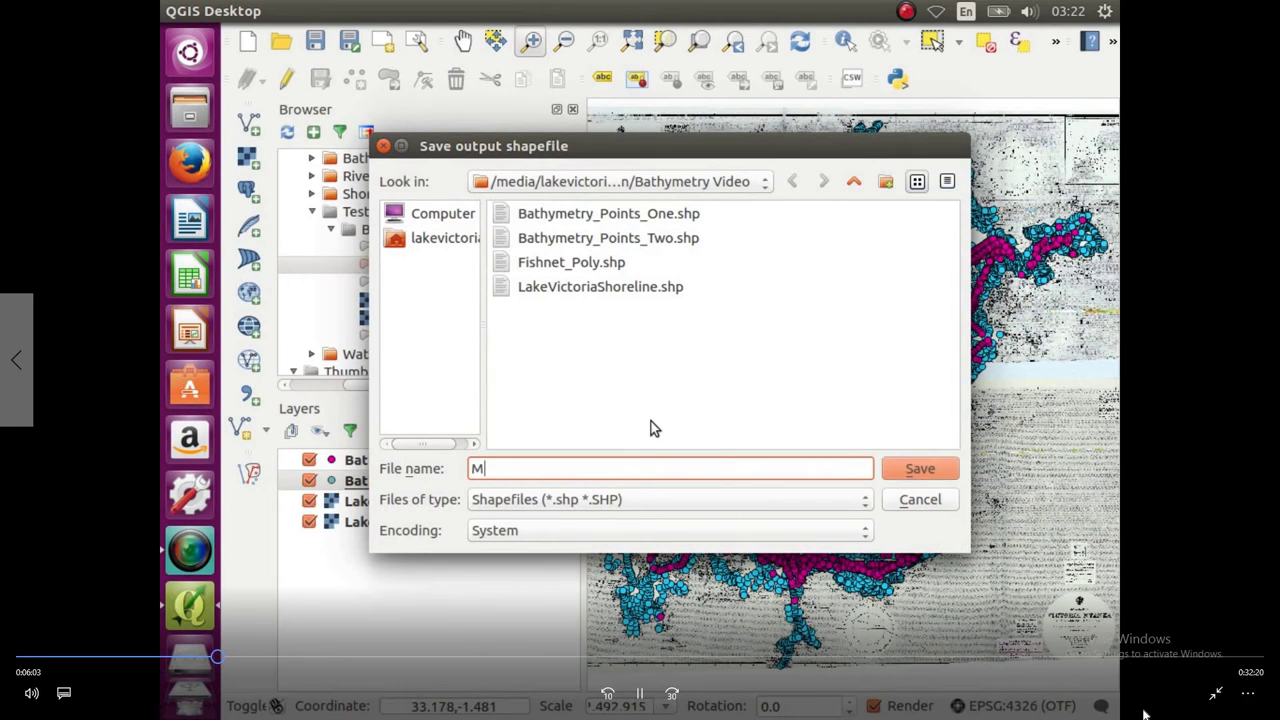
pyautogui.write('erged_Points')
pyautogui.click(914, 469)
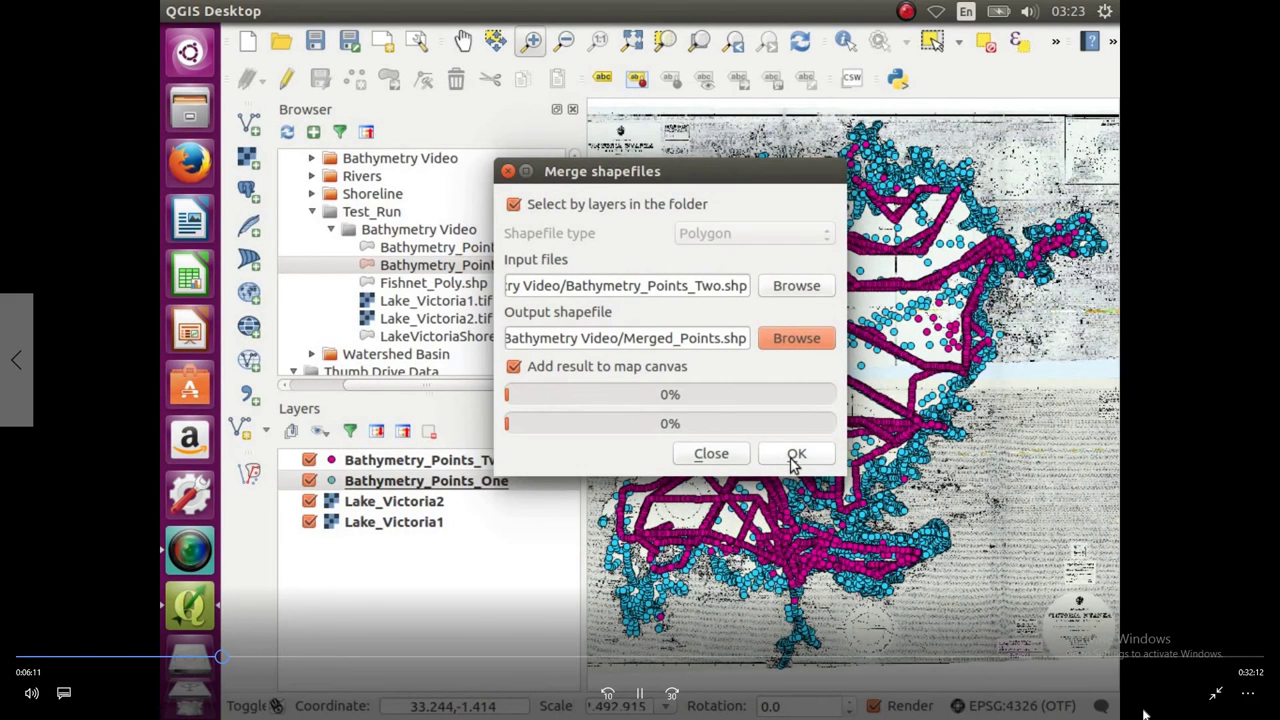
pyautogui.click(795, 455)
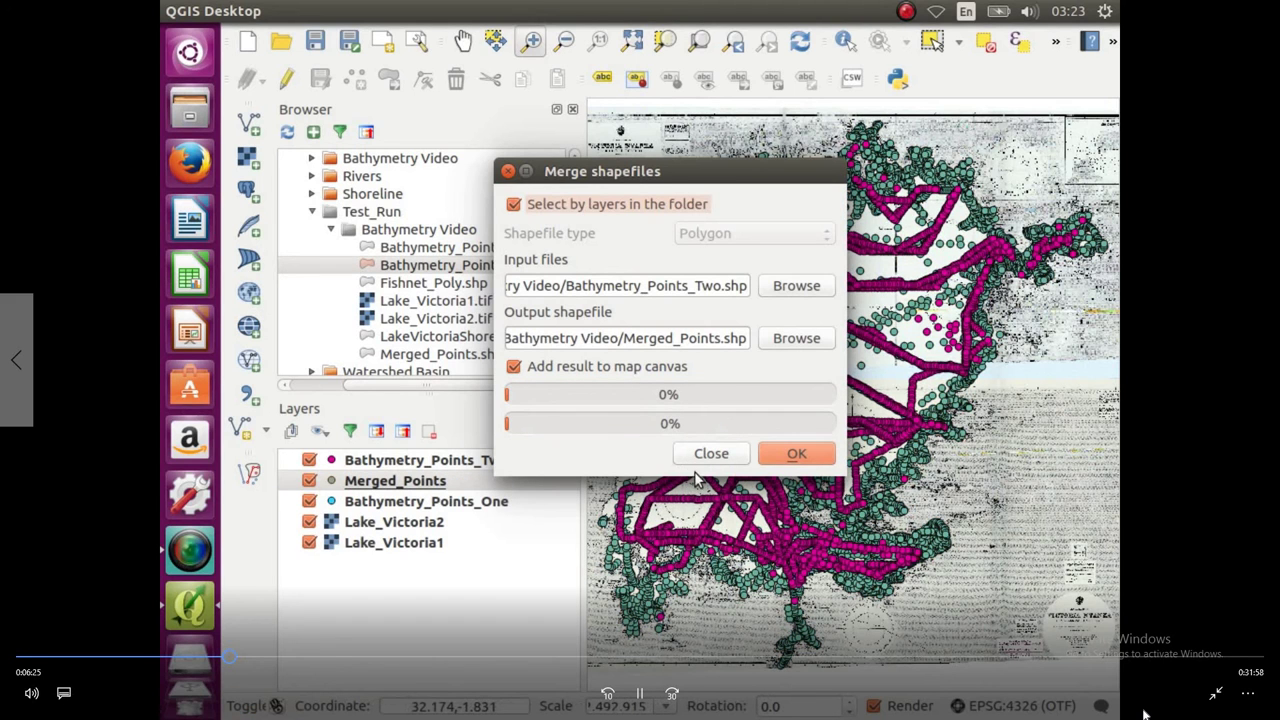
pyautogui.click(709, 454)
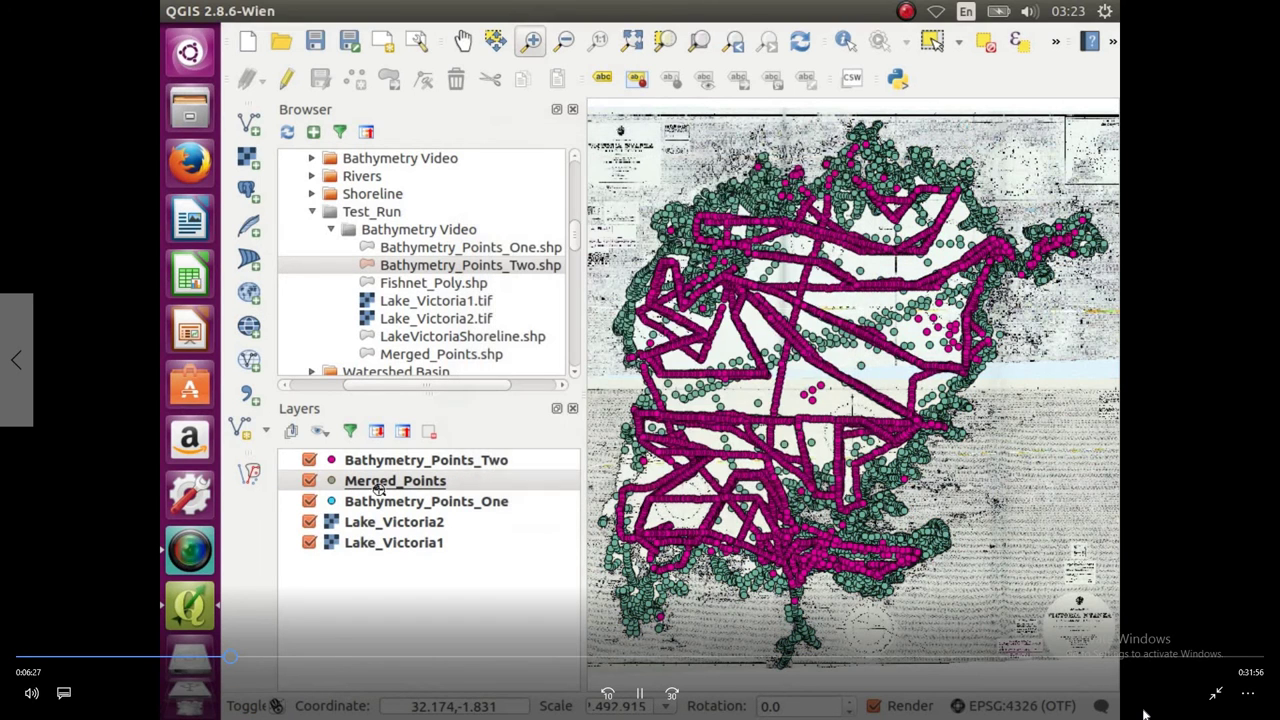
# Step: Hide Bathymetry_Points_One and Bathymetry_Points_Two, keeping Merged_Points visible
pyautogui.click(310, 481)
pyautogui.click(309, 501)
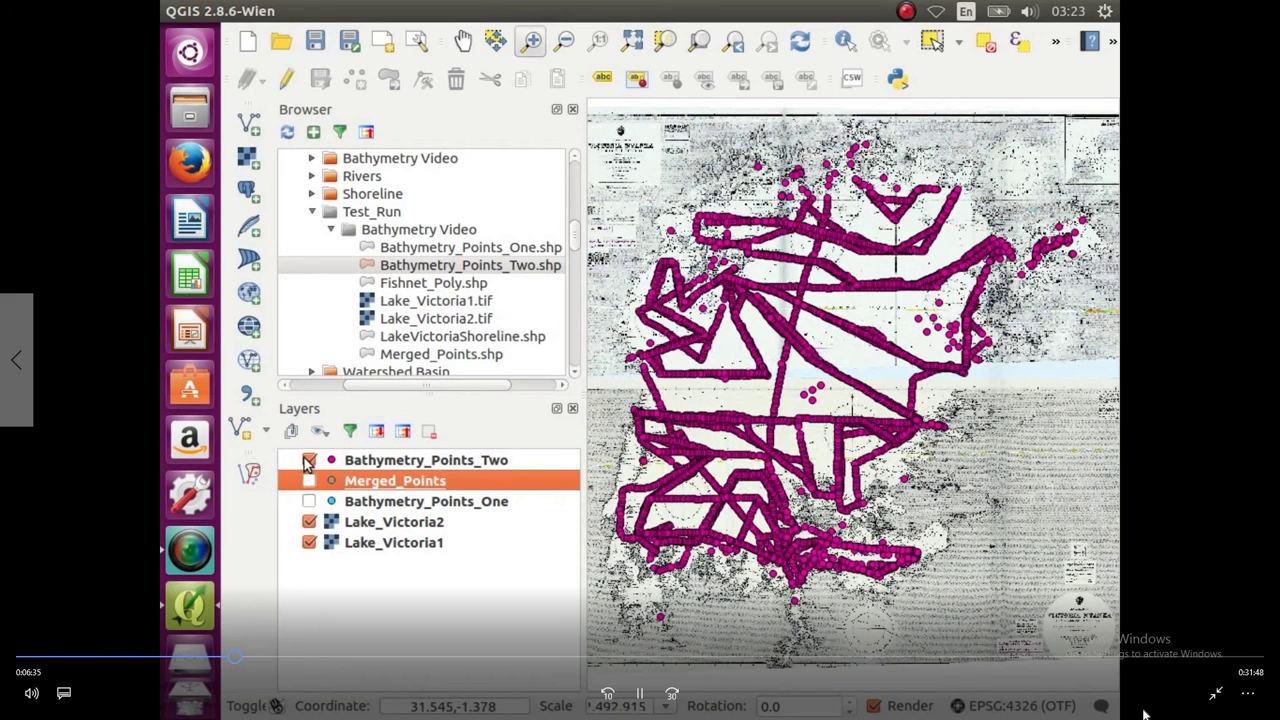
pyautogui.click(309, 460)
pyautogui.click(309, 481)
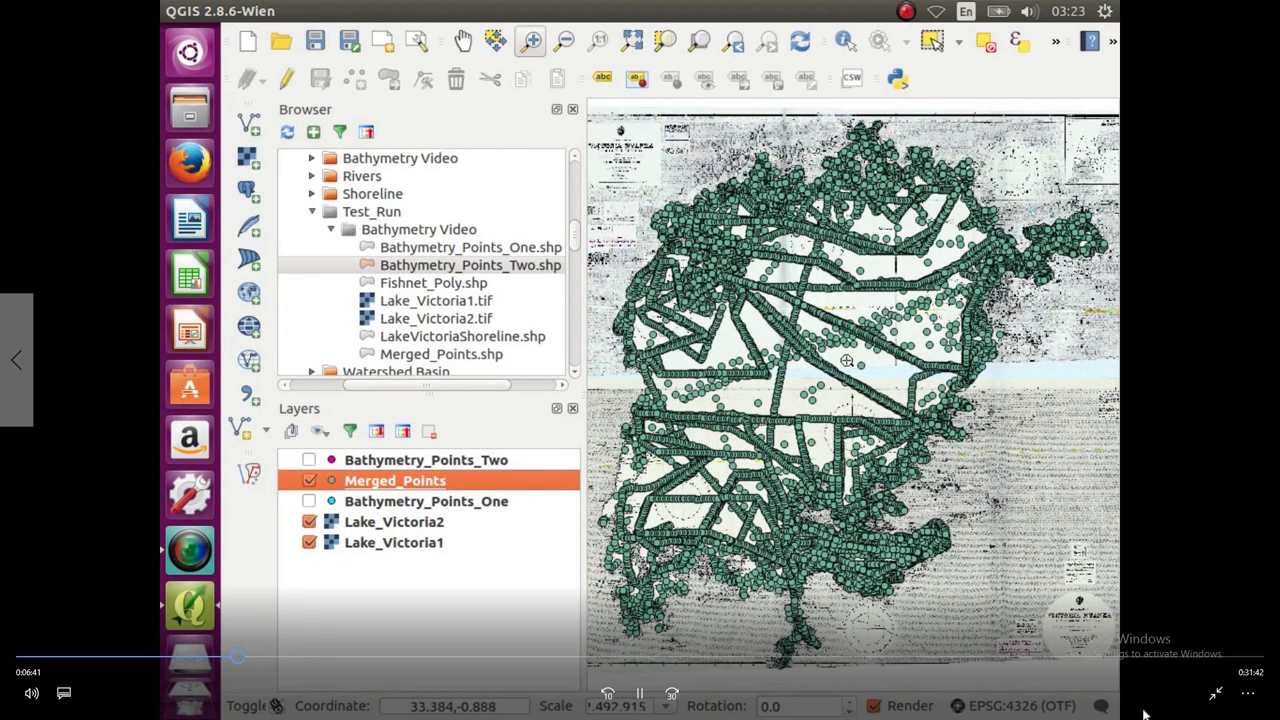
# Step: Set Merged_Points' CRS to EPSG:102024 Africa_Lambert_Conformal_Conic in Layer Properties > General
pyautogui.rightClick(393, 484)
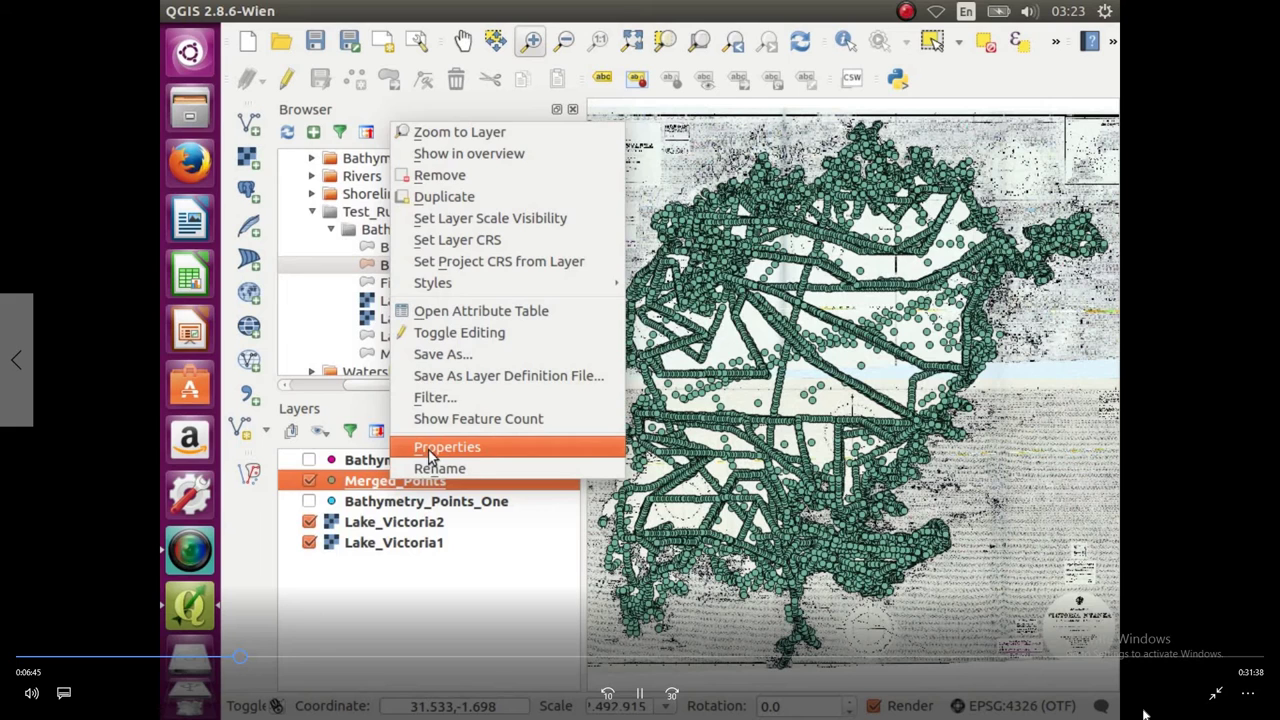
pyautogui.click(432, 452)
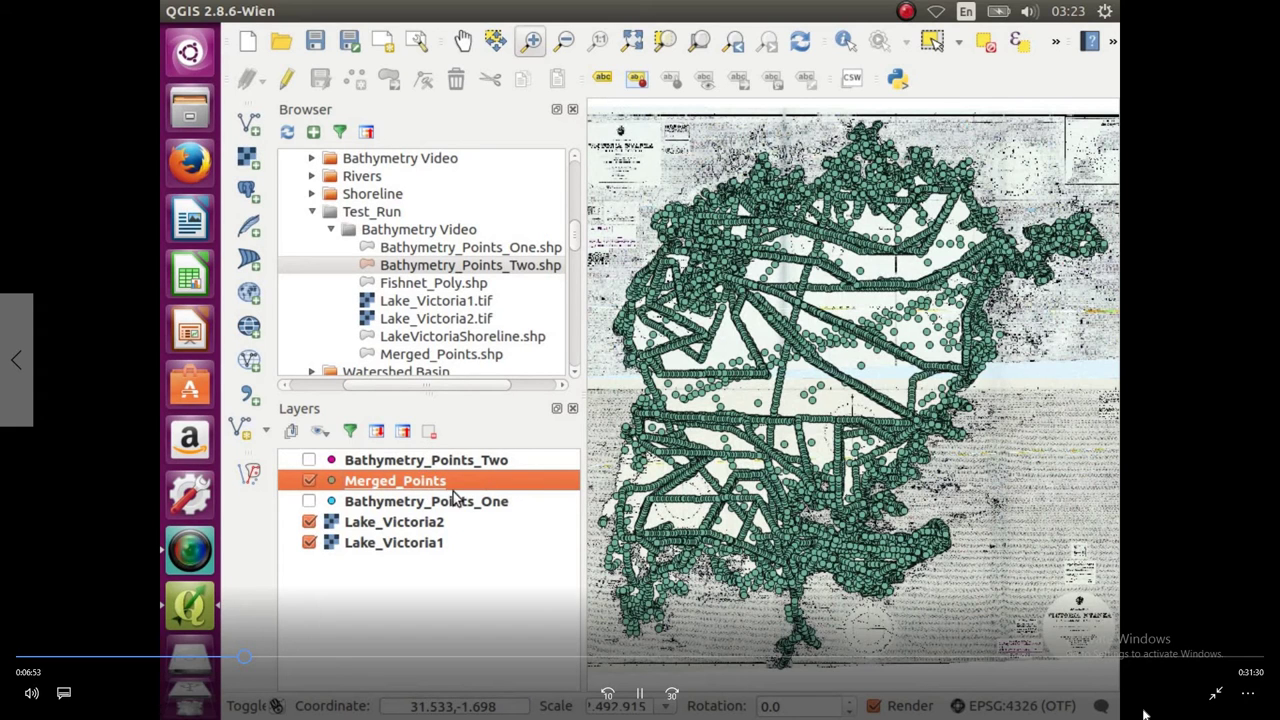
pyautogui.doubleClick(423, 486)
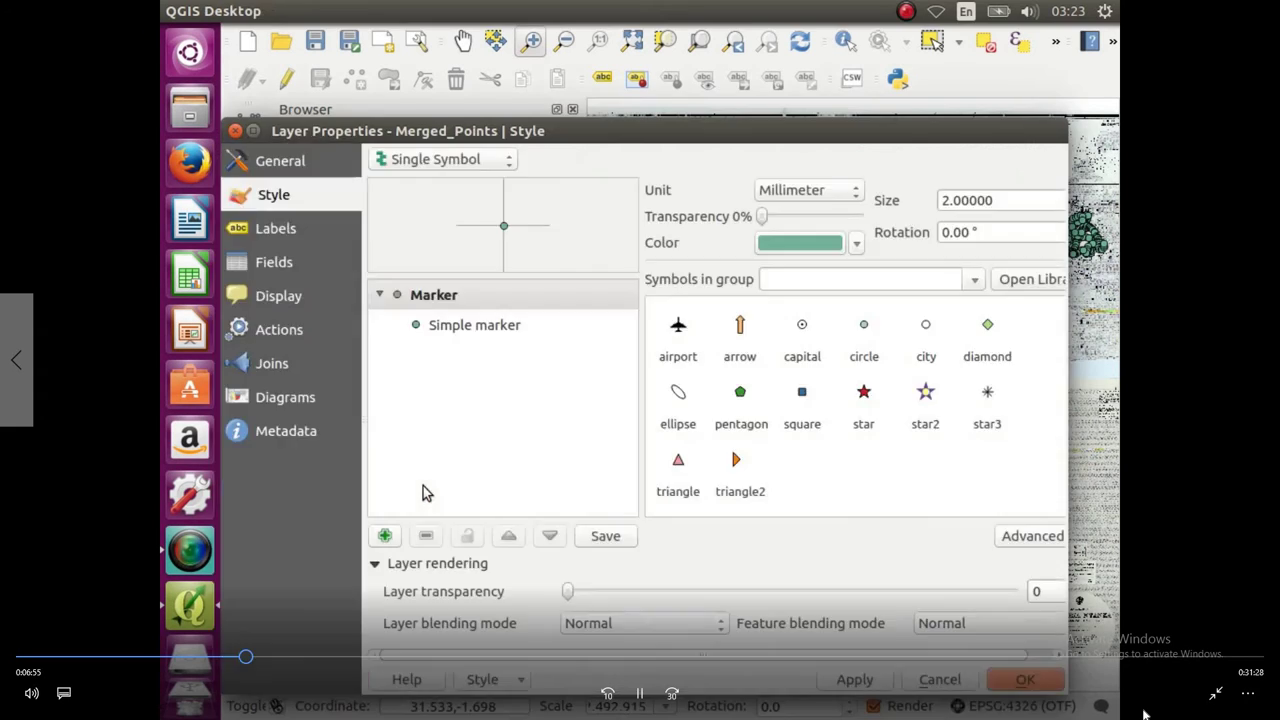
pyautogui.click(300, 163)
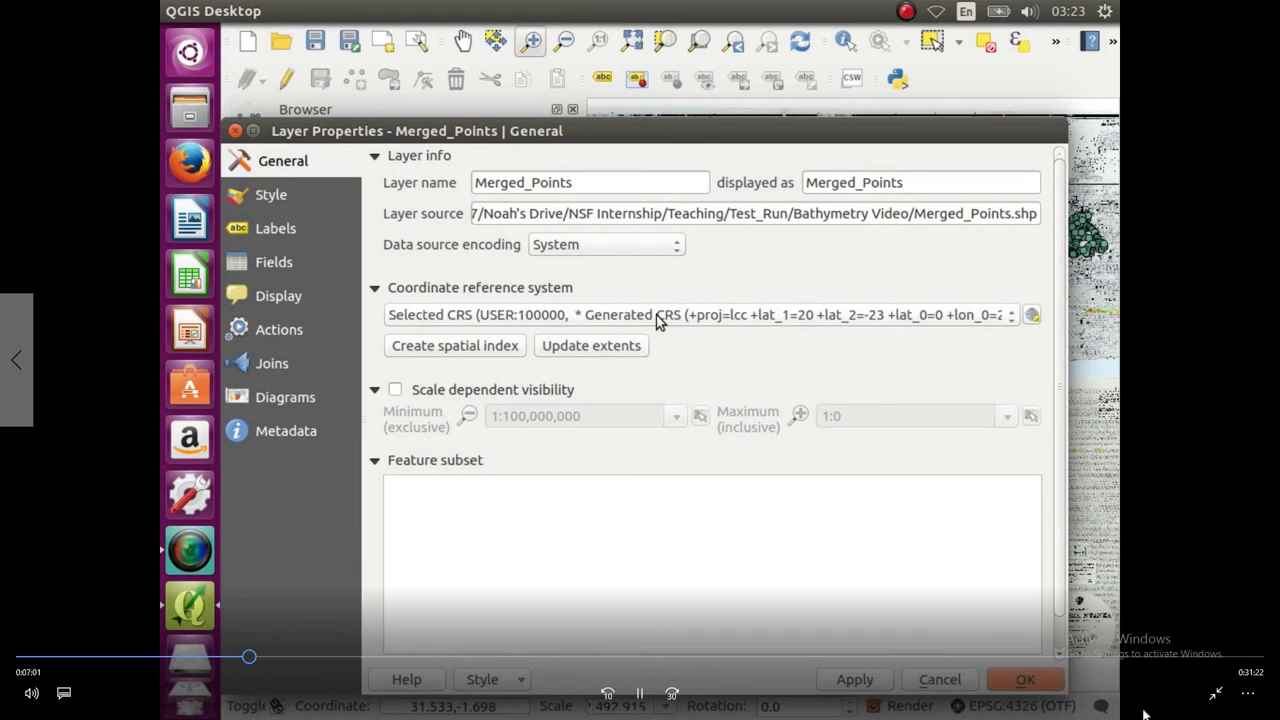
pyautogui.click(659, 315)
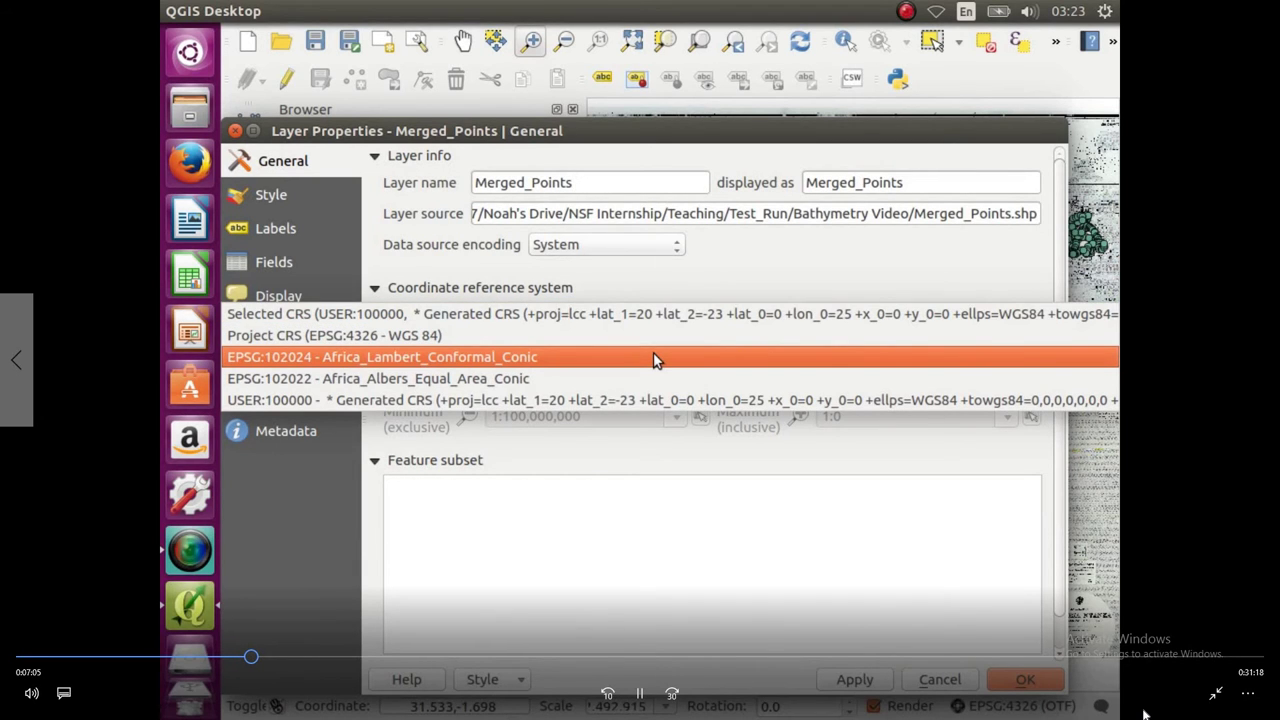
pyautogui.click(653, 358)
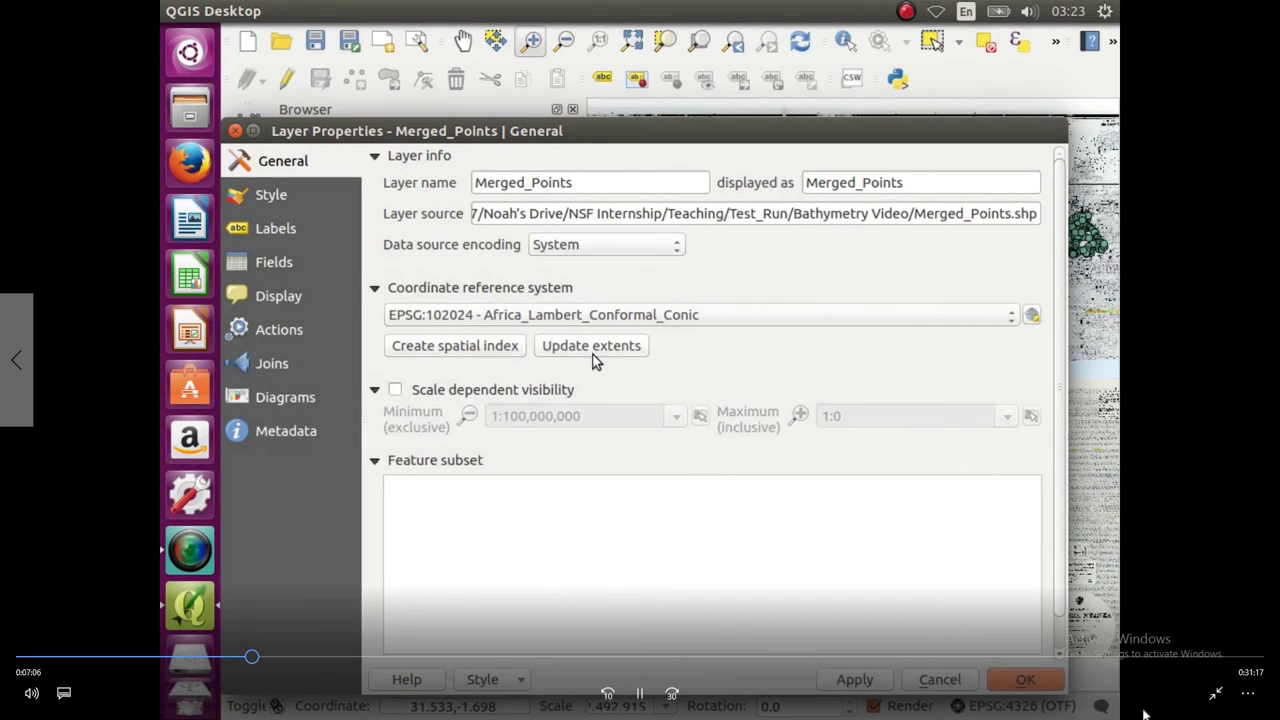
# Step: Create a spatial index for Merged_Points and apply the layer properties
pyautogui.click(449, 351)
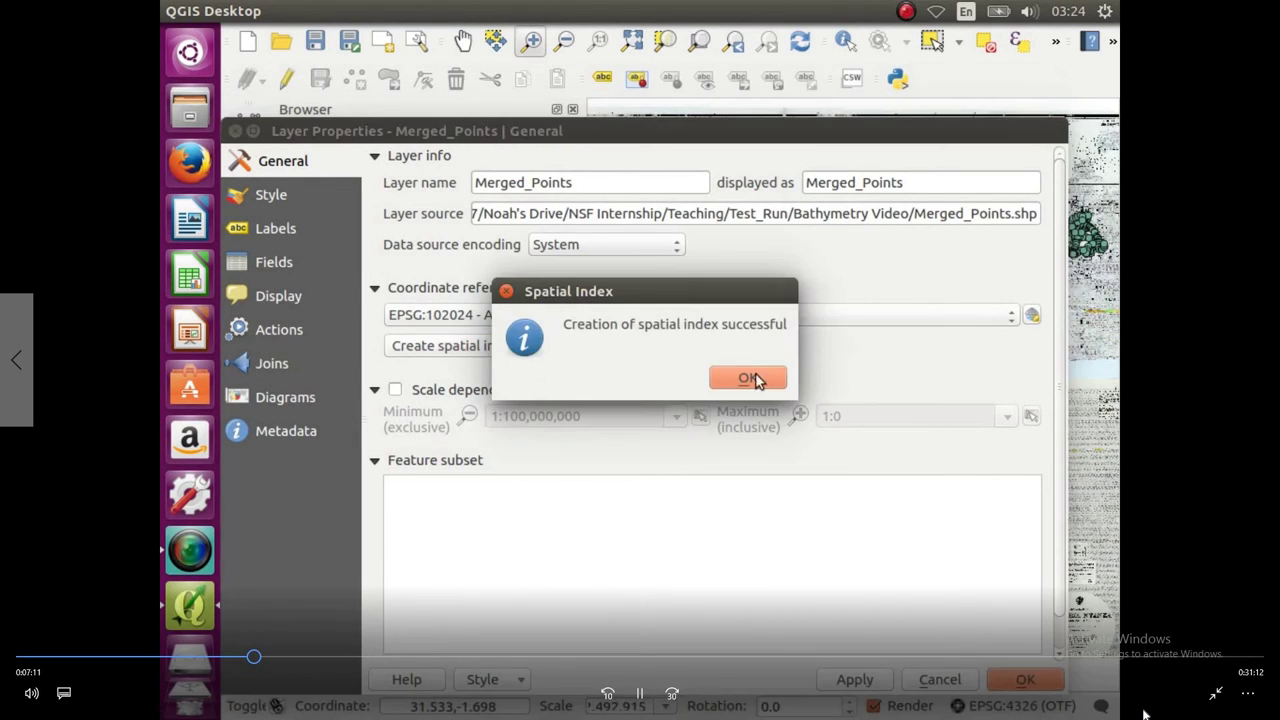
pyautogui.click(748, 378)
pyautogui.click(855, 680)
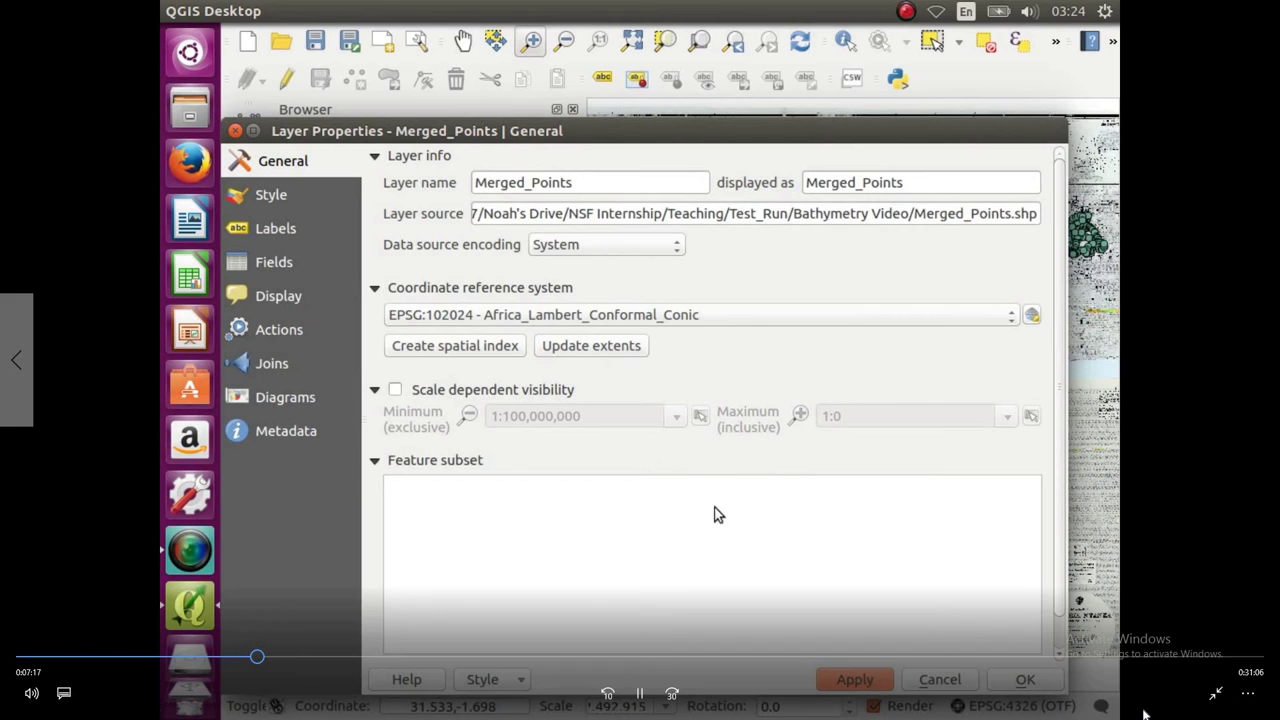
pyautogui.click(1020, 680)
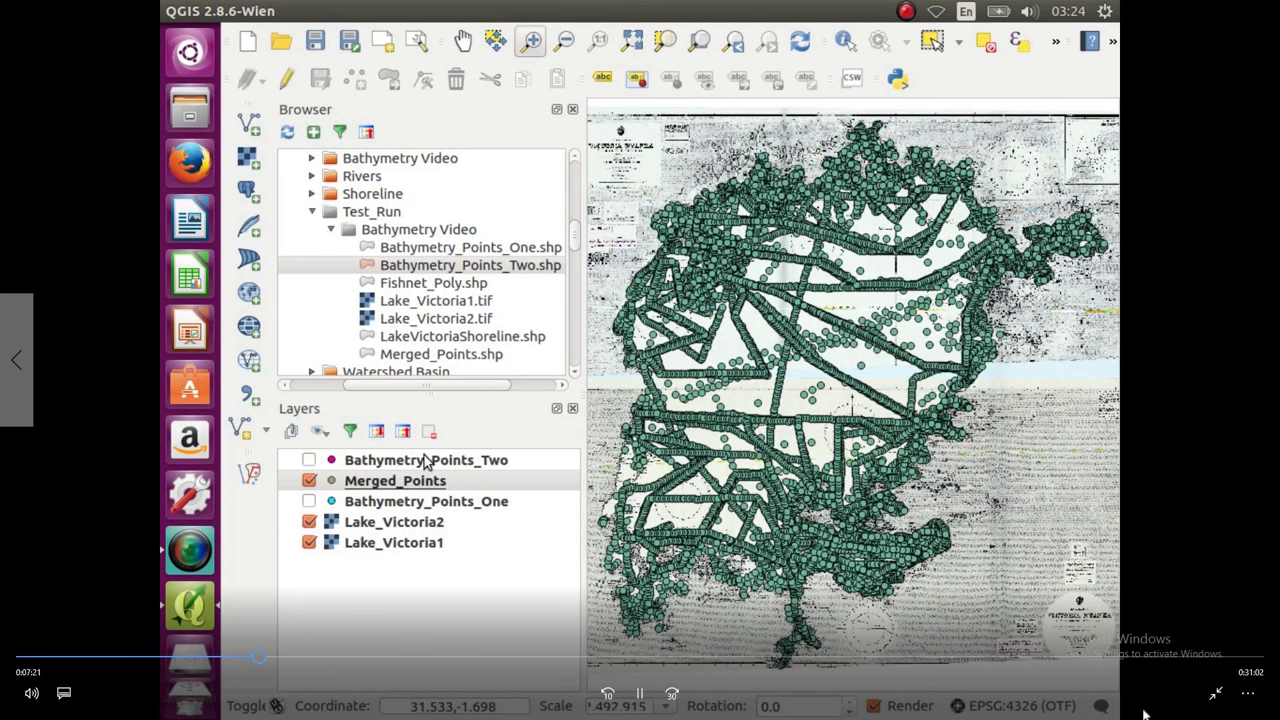
# Step: Remove the Bathymetry_Points_Two layer from the project
pyautogui.rightClick(425, 467)
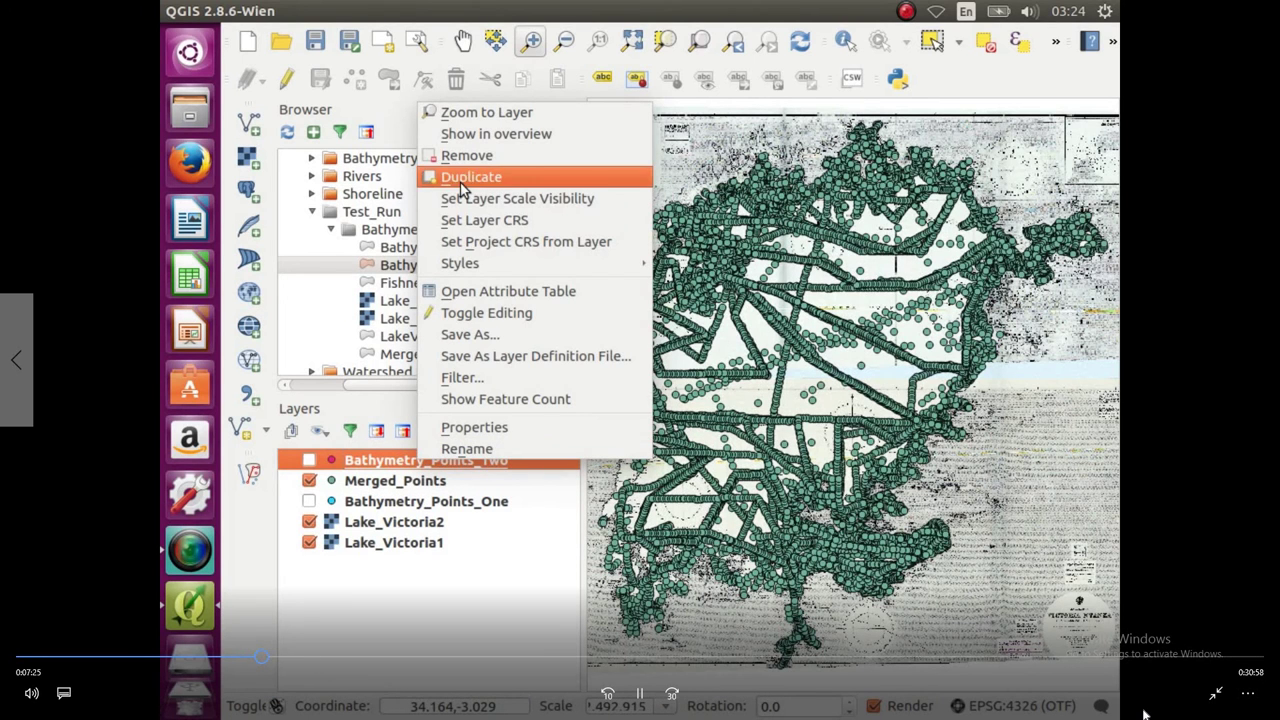
pyautogui.click(495, 157)
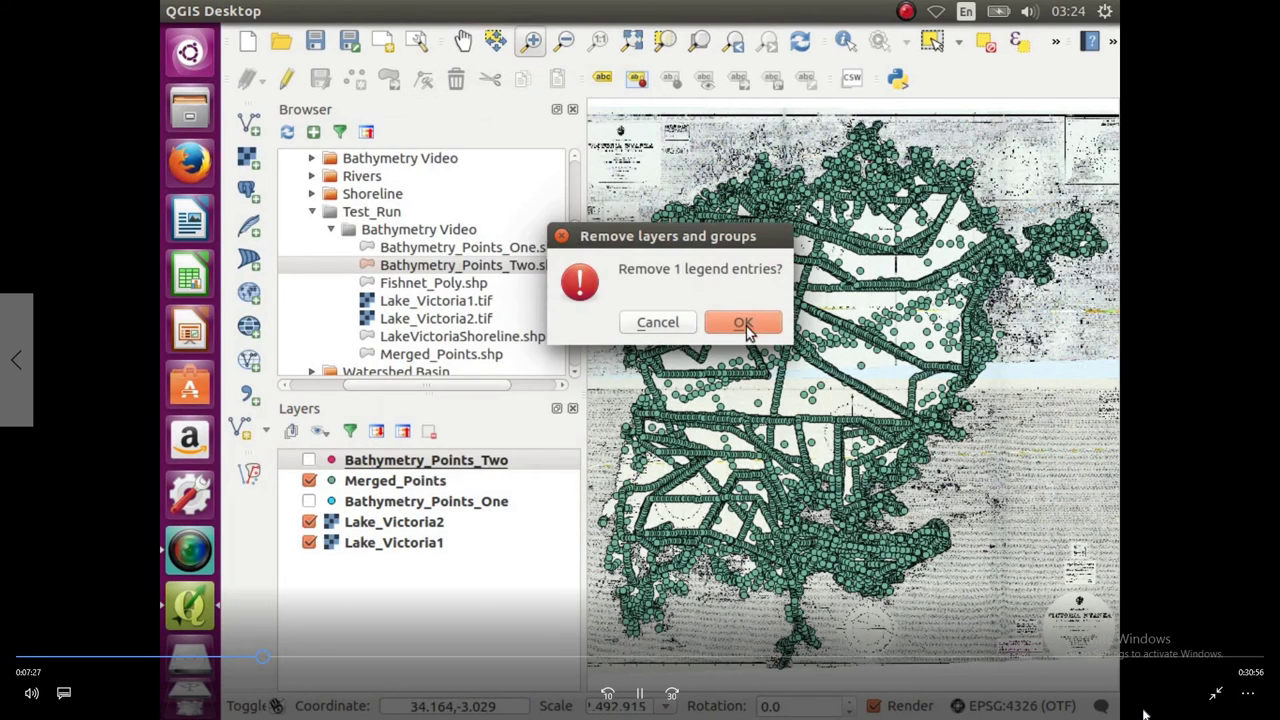
pyautogui.click(741, 320)
# Step: Remove Bathymetry_Points_One and both Lake_Victoria rasters together
pyautogui.click(472, 484)
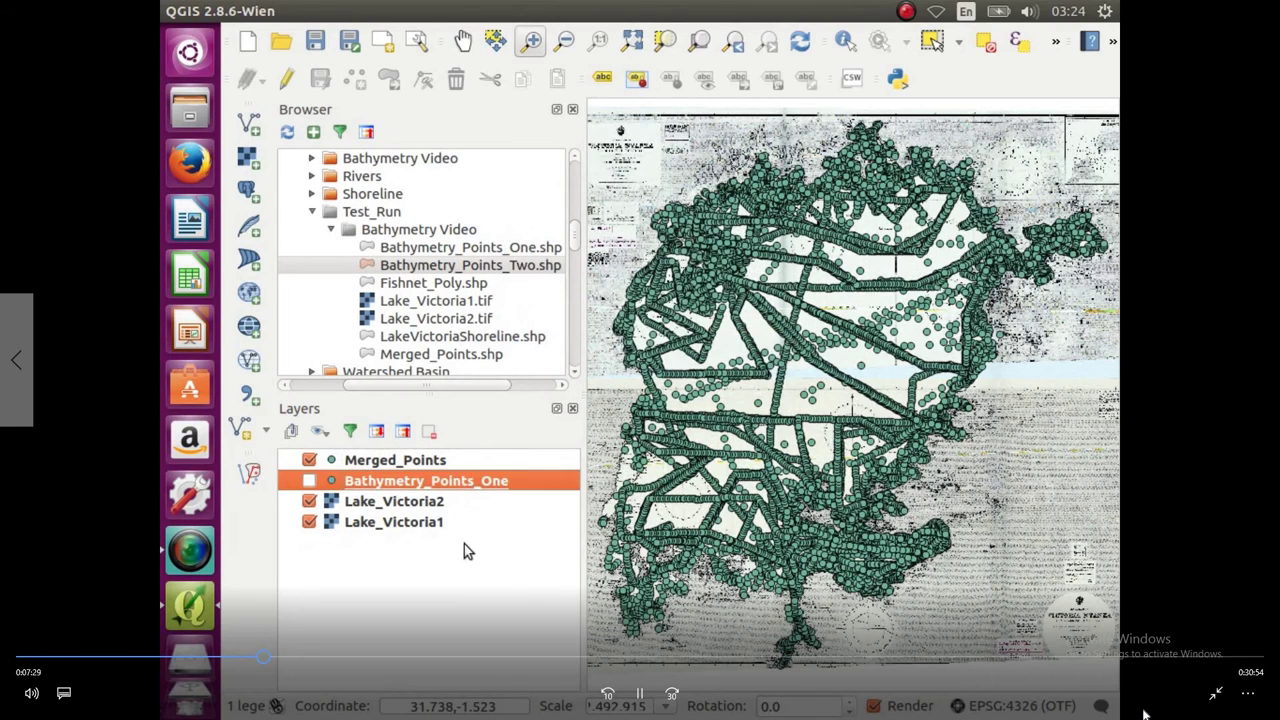
pyautogui.keyDown('shift'); pyautogui.click(441, 523); pyautogui.keyUp('shift')
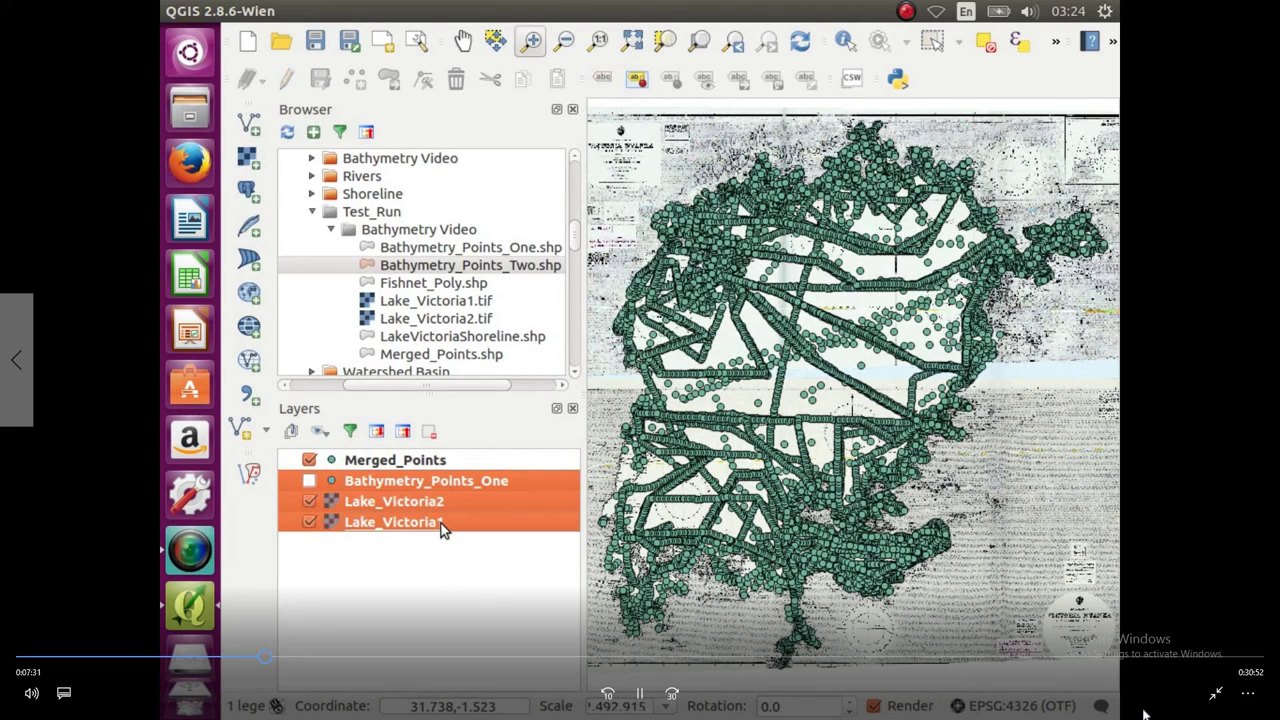
pyautogui.rightClick(450, 508)
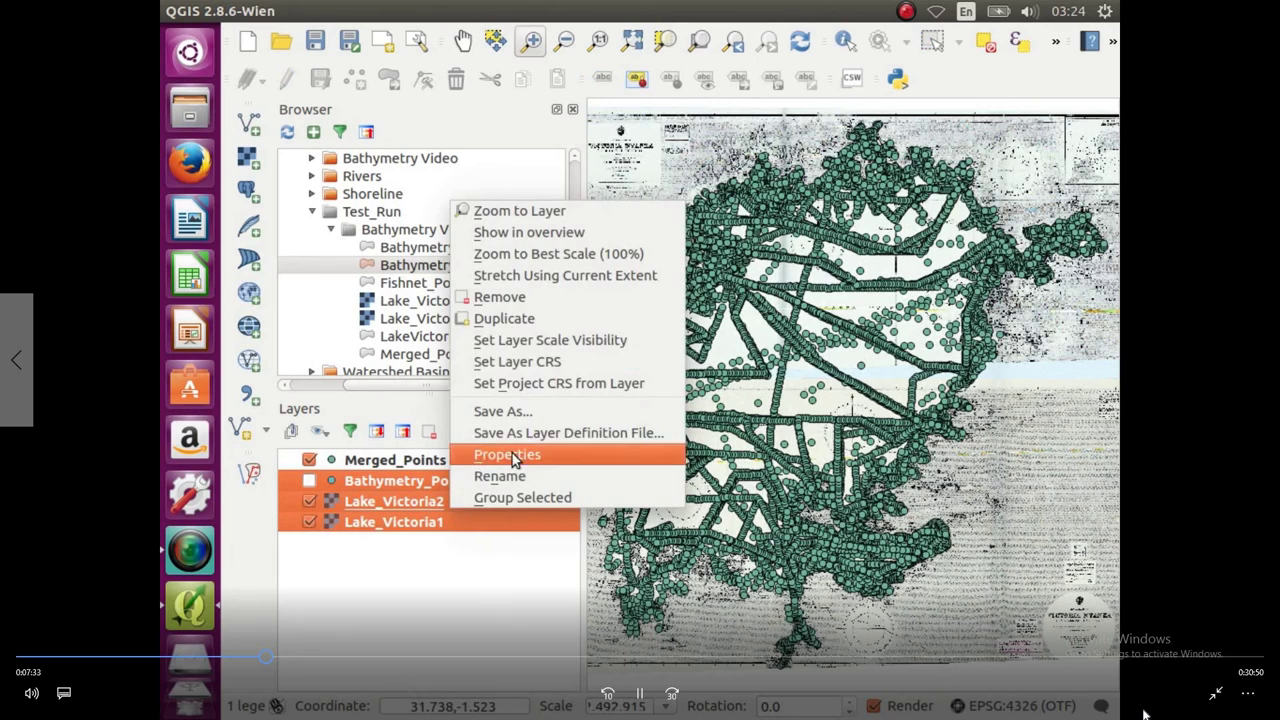
pyautogui.click(523, 299)
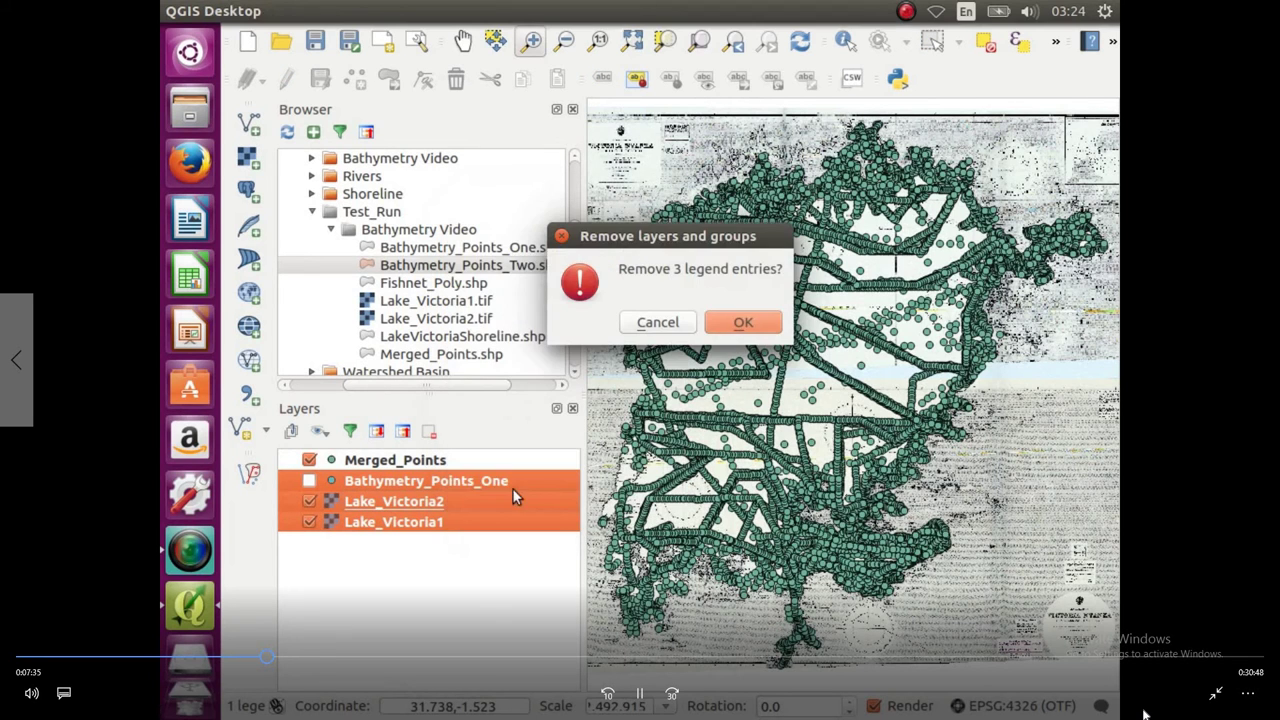
pyautogui.click(753, 314)
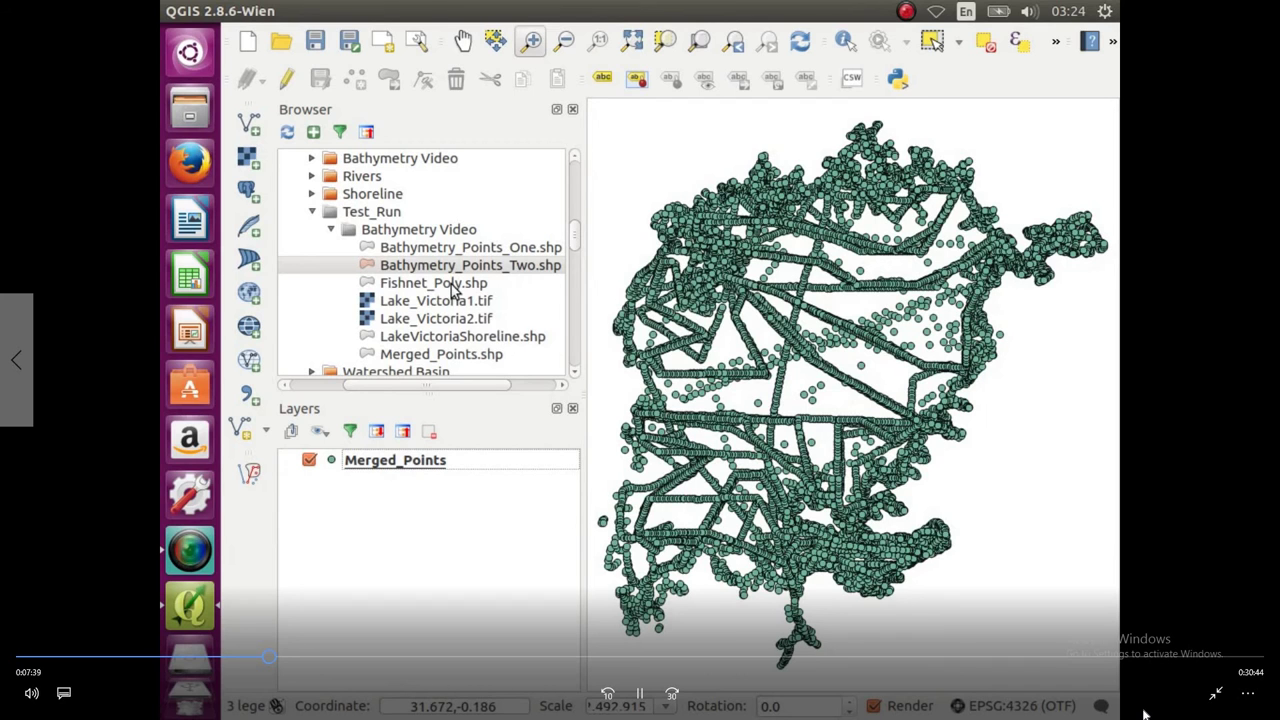
# Step: Add LakeVictoriaShoreline.shp and Fishnet_Poly.shp, ordered Merged_Points, shoreline, then Fishnet_Poly at bottom
pyautogui.moveTo(462, 336); pyautogui.dragTo(478, 486)
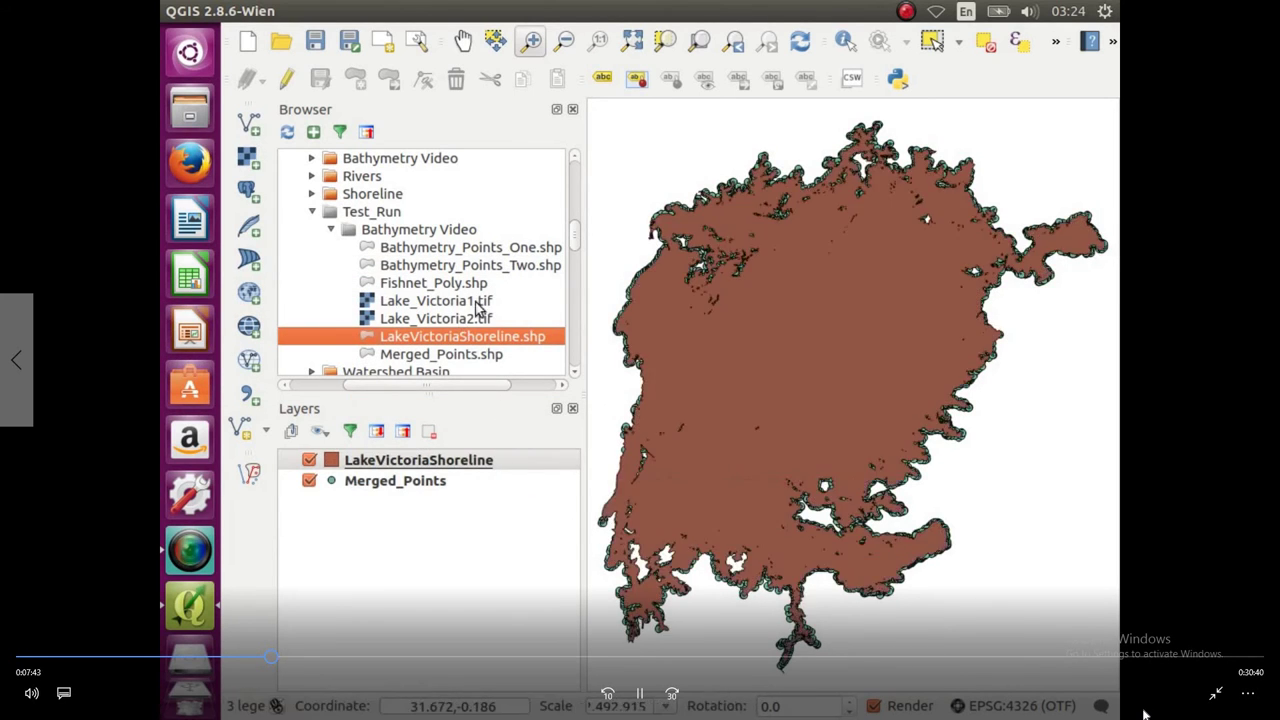
pyautogui.moveTo(459, 288); pyautogui.dragTo(425, 534)
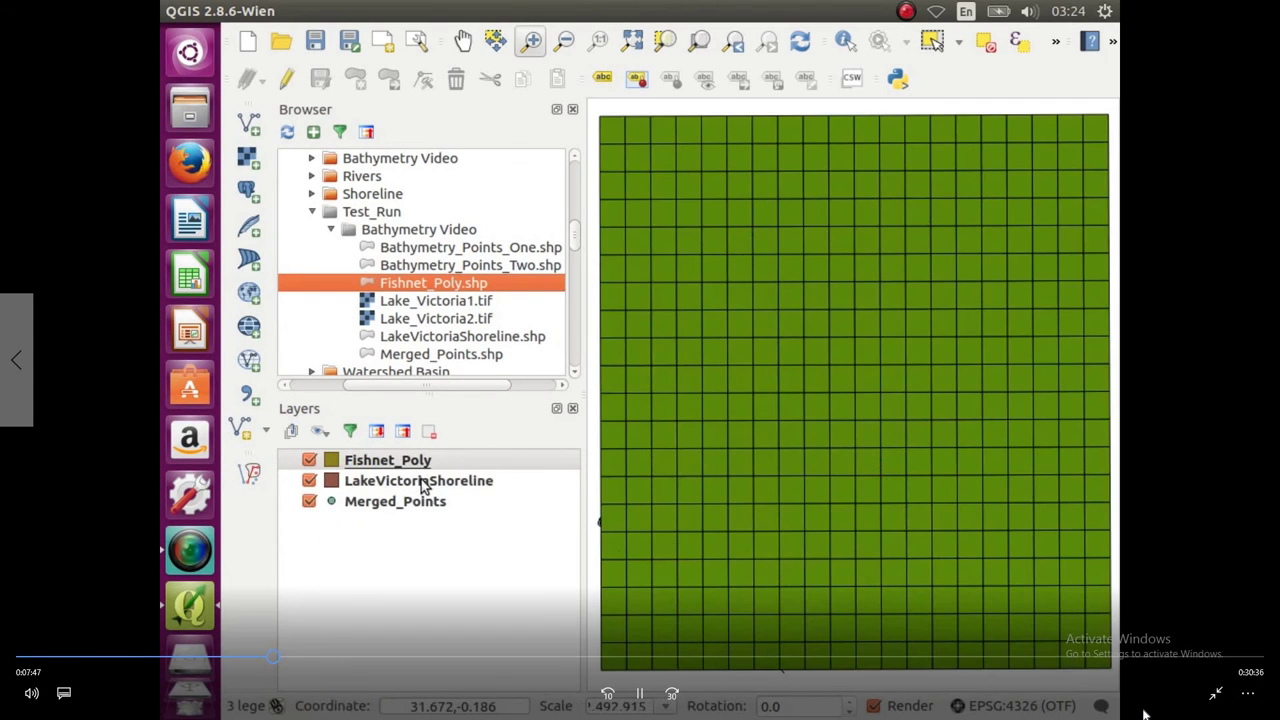
pyautogui.moveTo(420, 485); pyautogui.dragTo(423, 522)
pyautogui.moveTo(411, 462); pyautogui.dragTo(420, 538)
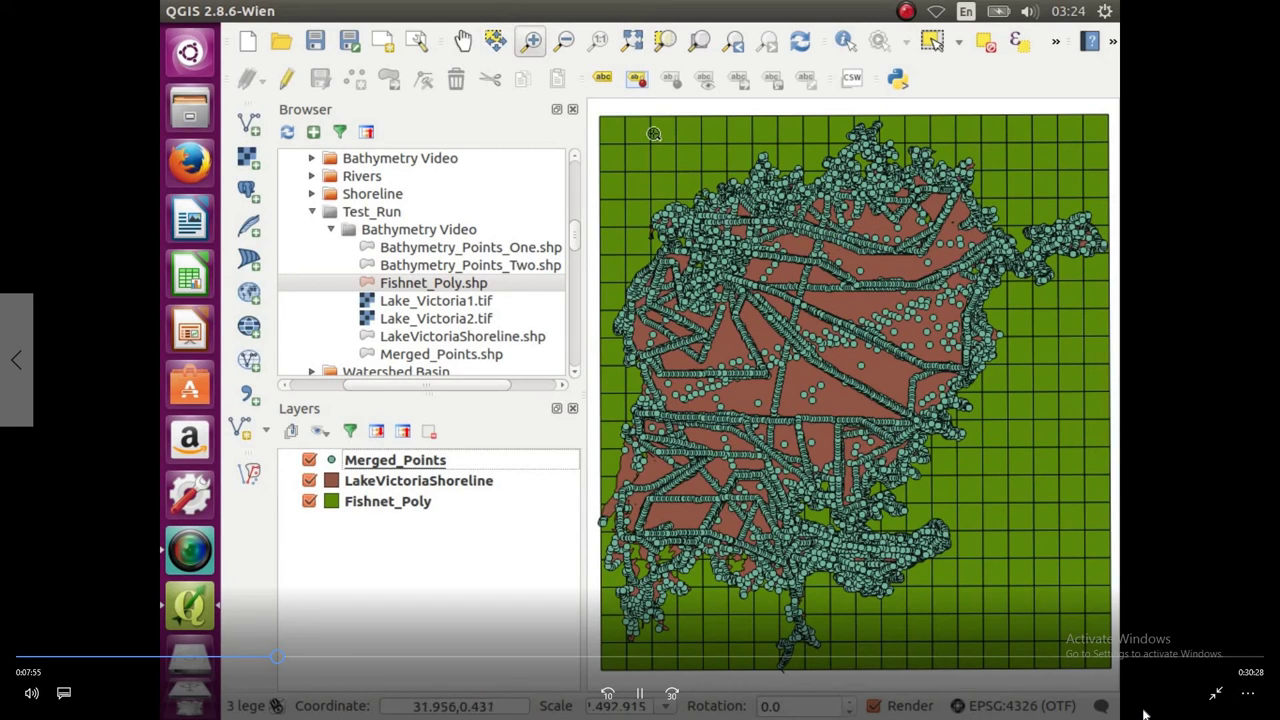
# Step: Zoom and pan into the northern Lake Victoria shoreline to inspect the depth points
pyautogui.moveTo(647, 137); pyautogui.dragTo(842, 266)
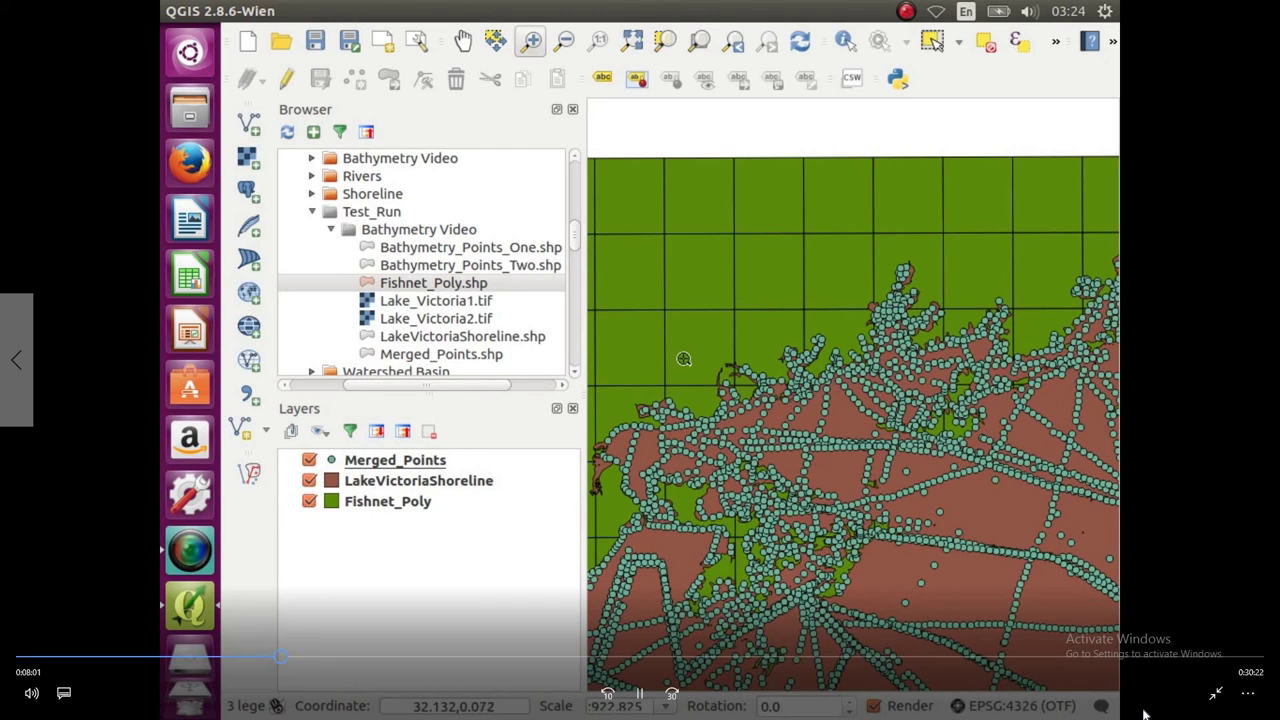
pyautogui.moveTo(683, 359); pyautogui.dragTo(770, 440)
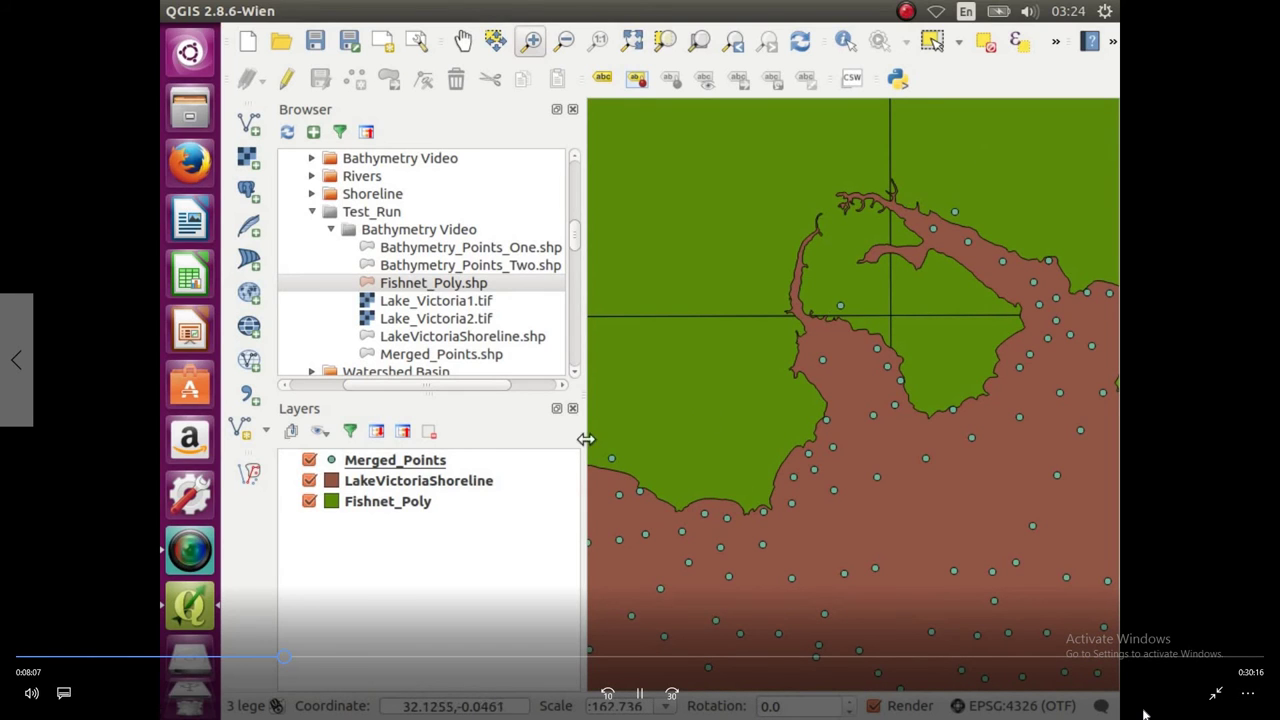
pyautogui.click(463, 40)
pyautogui.moveTo(760, 523); pyautogui.dragTo(875, 433)
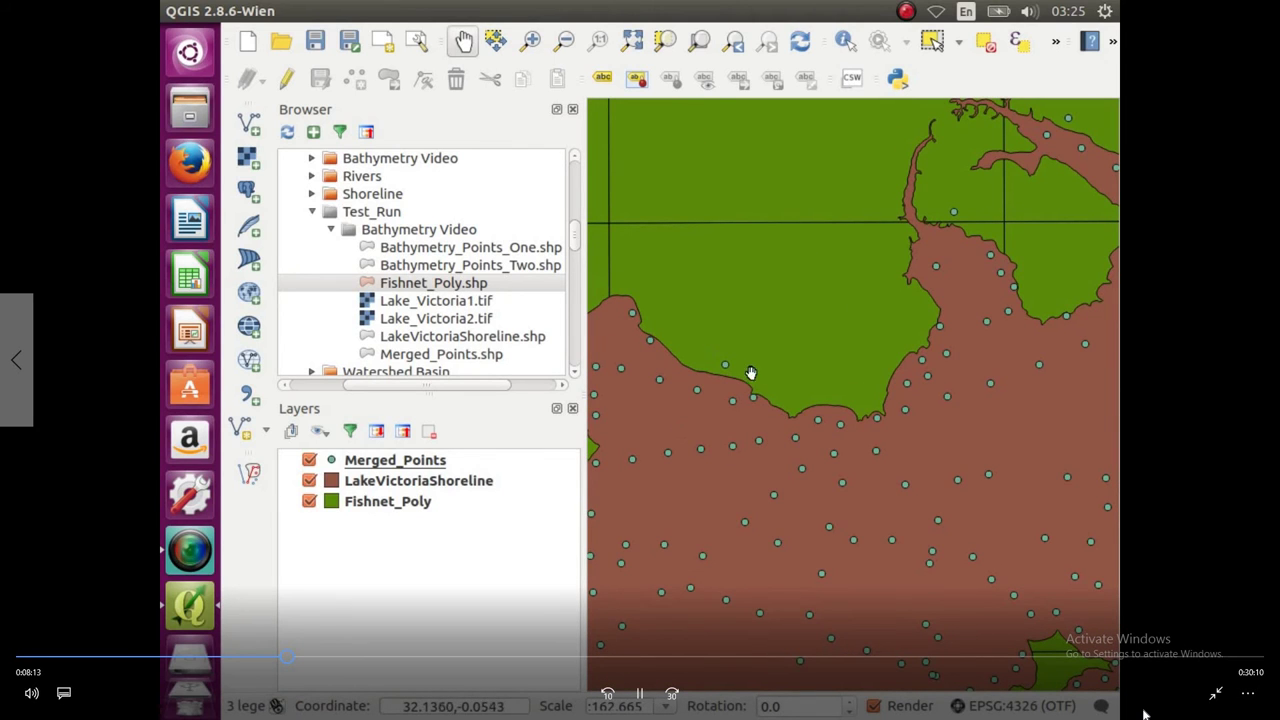
# Step: Zoom to the full LakeVictoriaShoreline extent and turn off the Merged_Points layer
pyautogui.rightClick(430, 484)
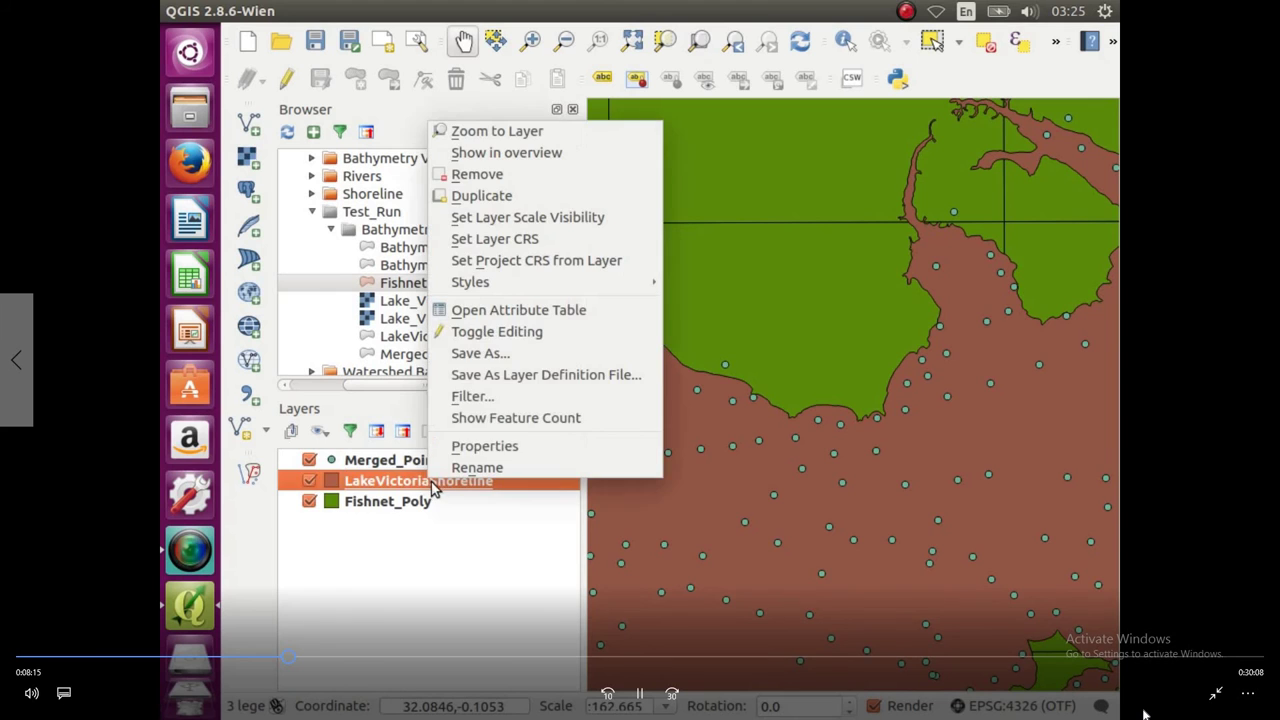
pyautogui.click(517, 137)
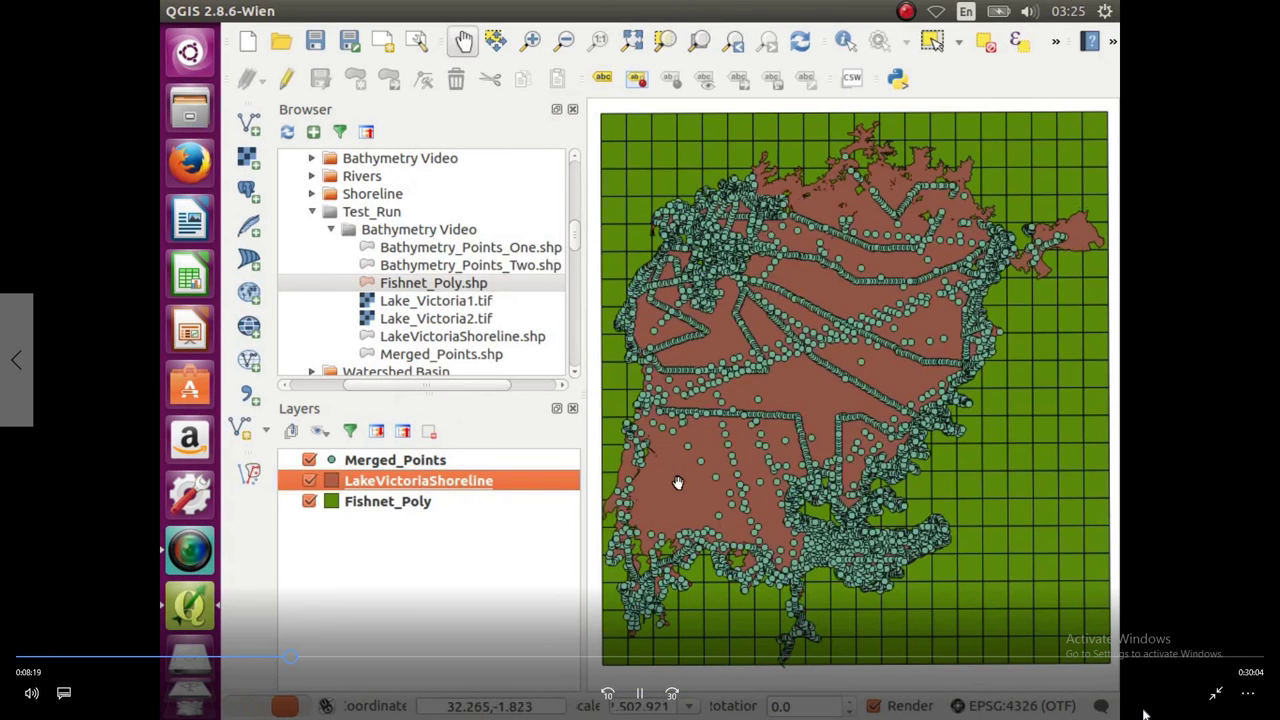
pyautogui.click(309, 460)
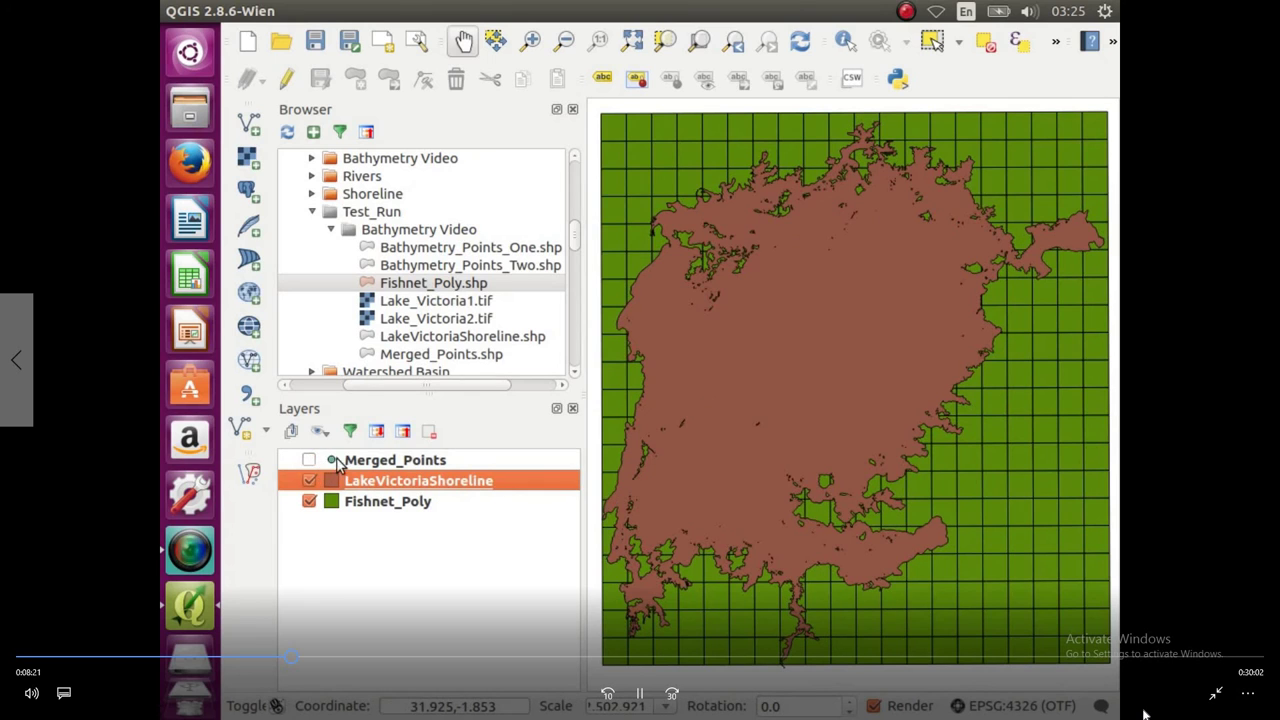
pyautogui.click(309, 460)
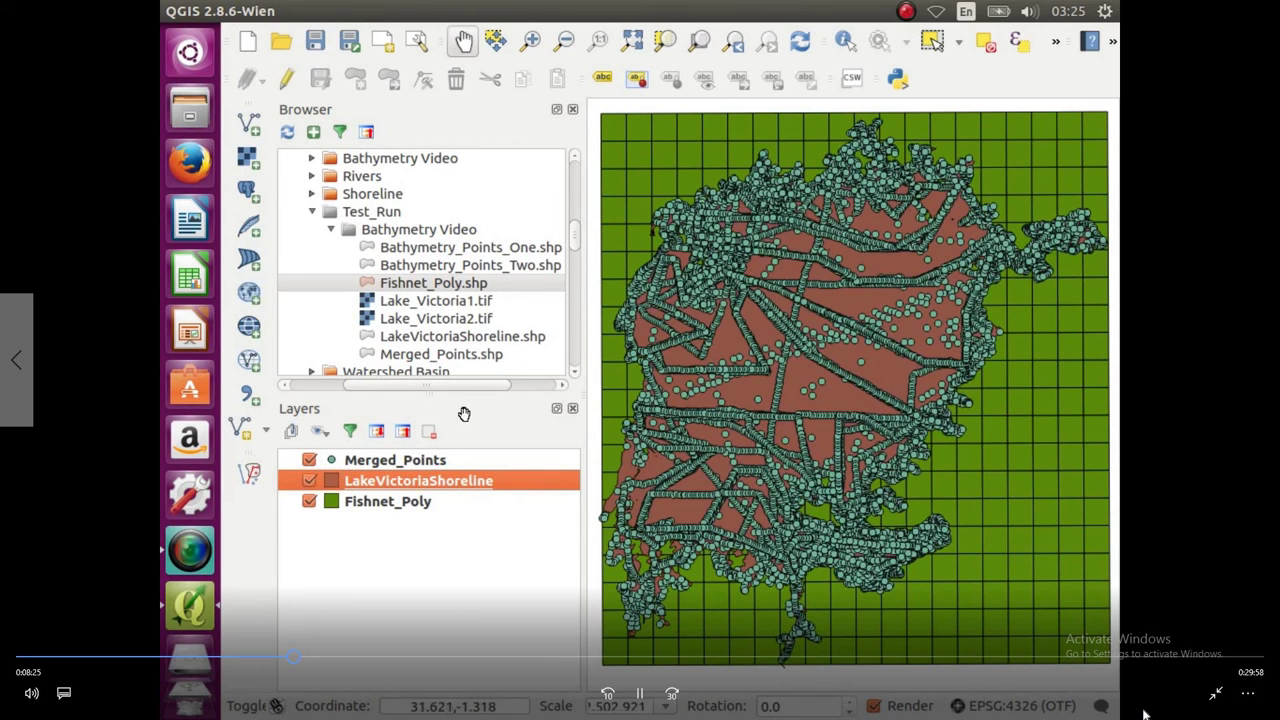
pyautogui.click(309, 460)
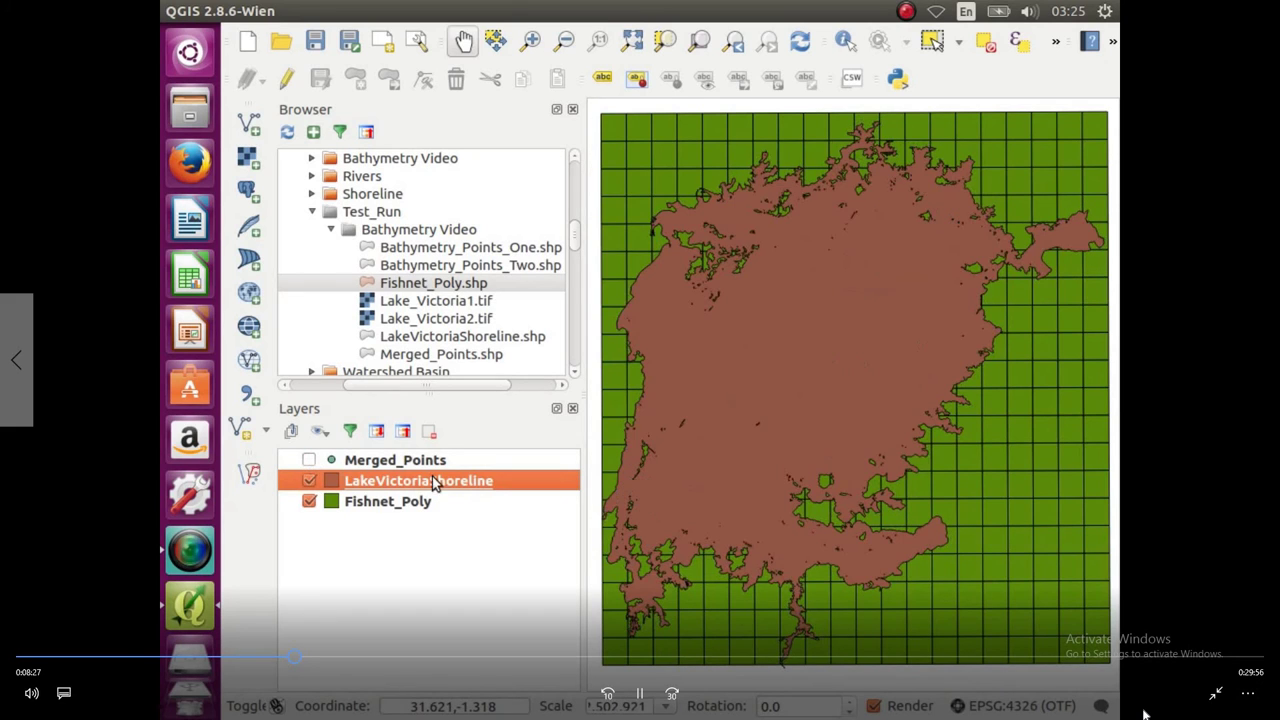
# Step: Show the Vector > Geoprocessing Tools submenu listing Buffer(s), Intersect, Clip and Dissolve
pyautogui.click(687, 617)
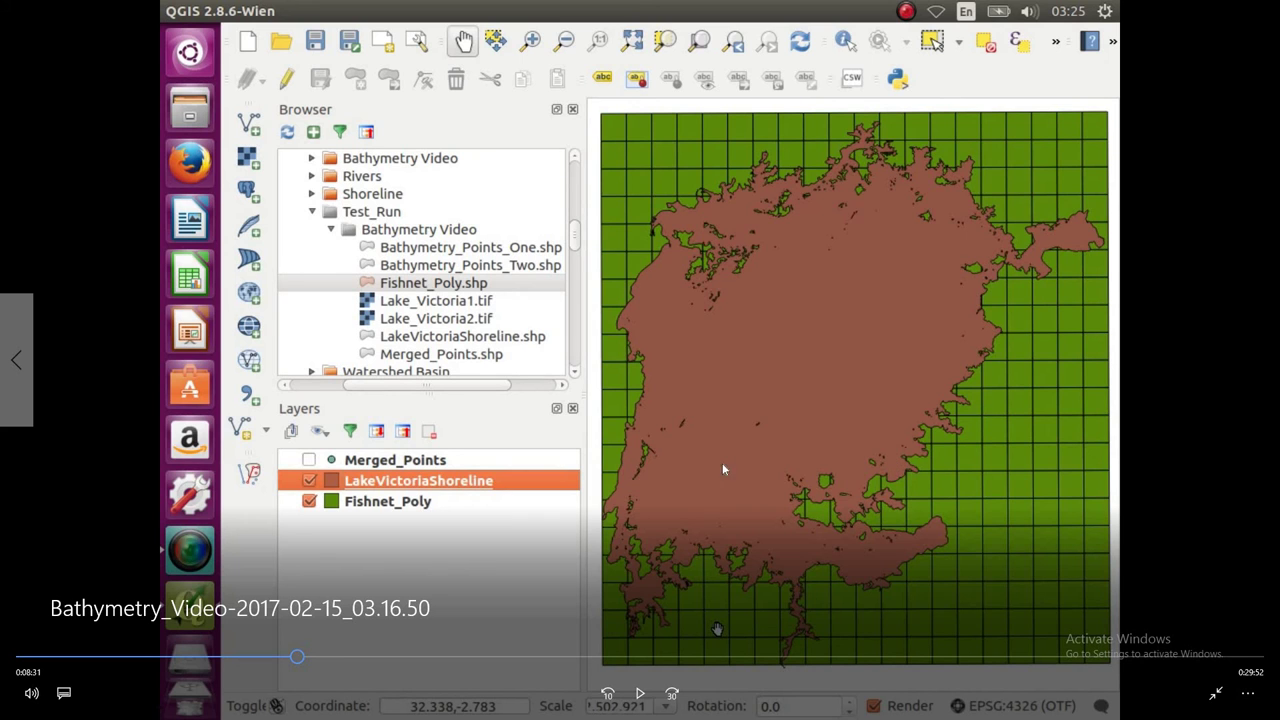
pyautogui.click(640, 693)
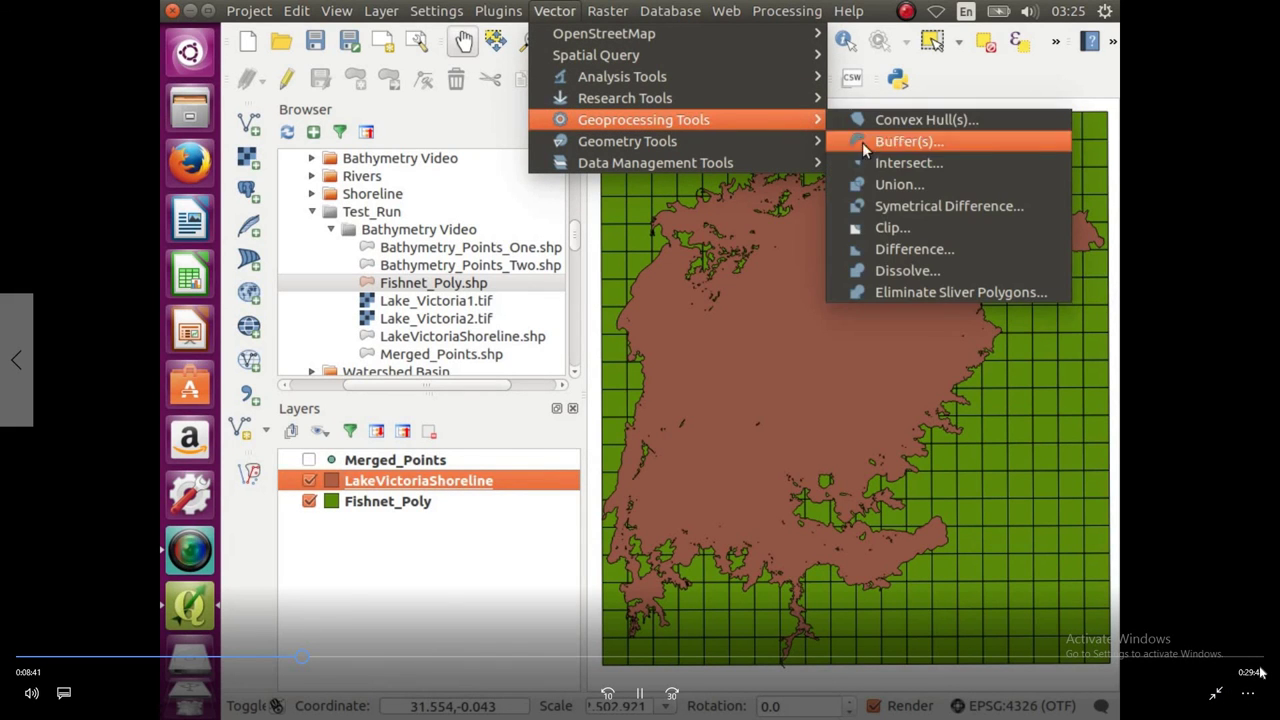
# Step: Open the Clip dialog with Fishnet_Poly selected as the input vector layer
pyautogui.click(1216, 695)
pyautogui.click(1215, 670)
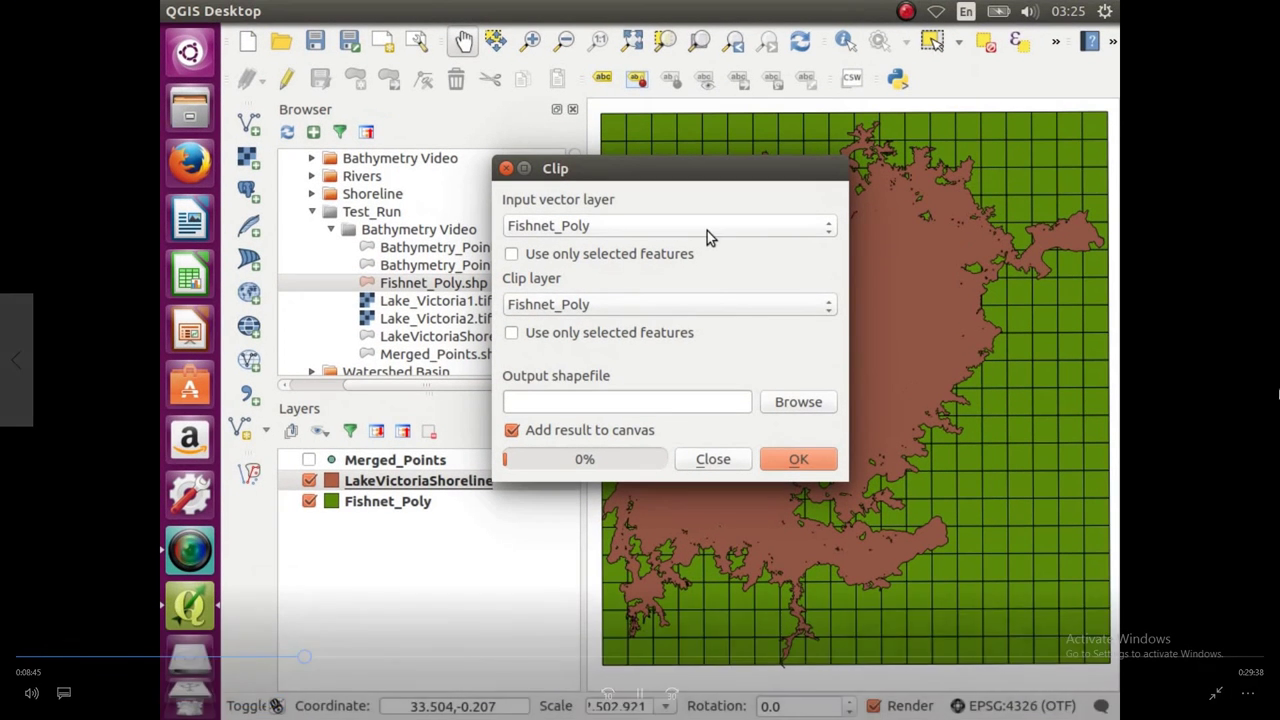